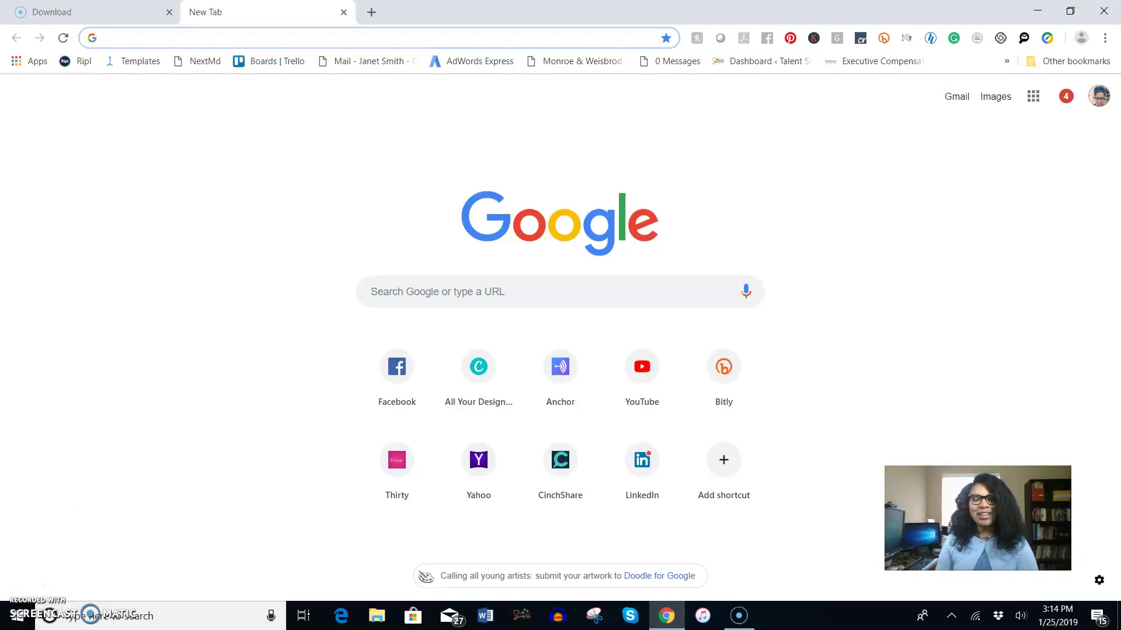
Open Facebook, view your profile, return to the feed, and search for 'face'
left_click(385, 365)
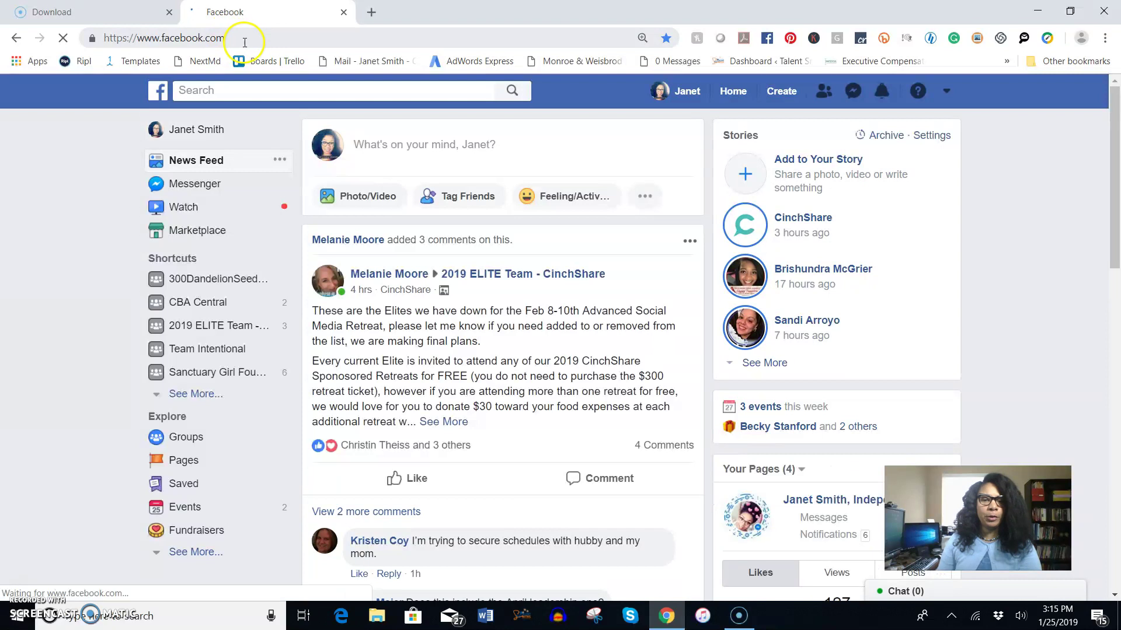
left_click(689, 92)
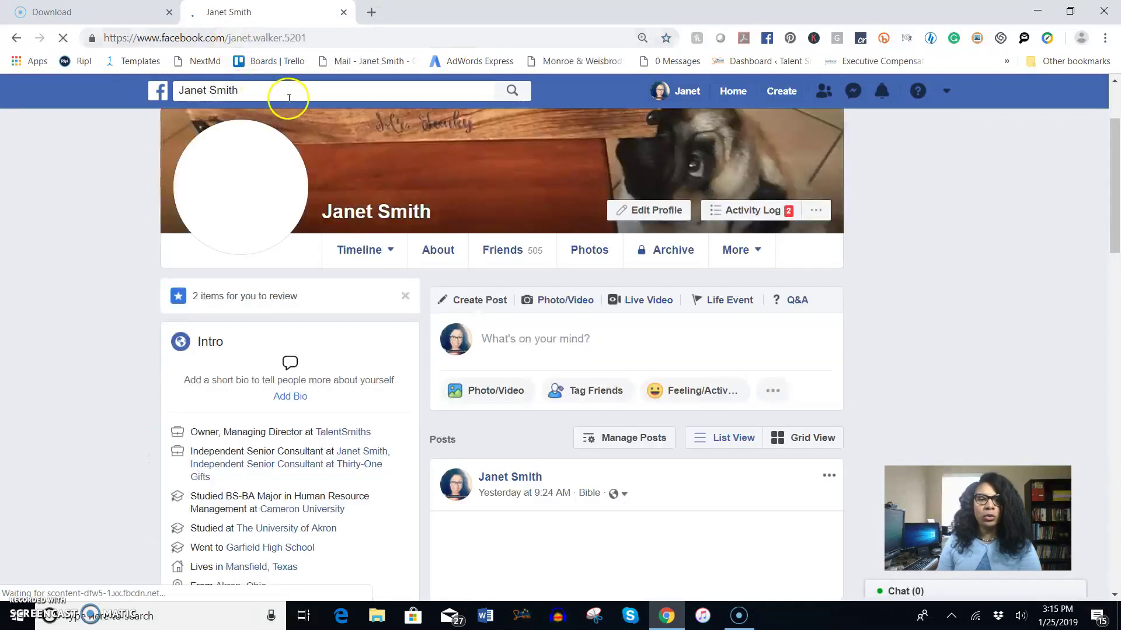
left_click(736, 92)
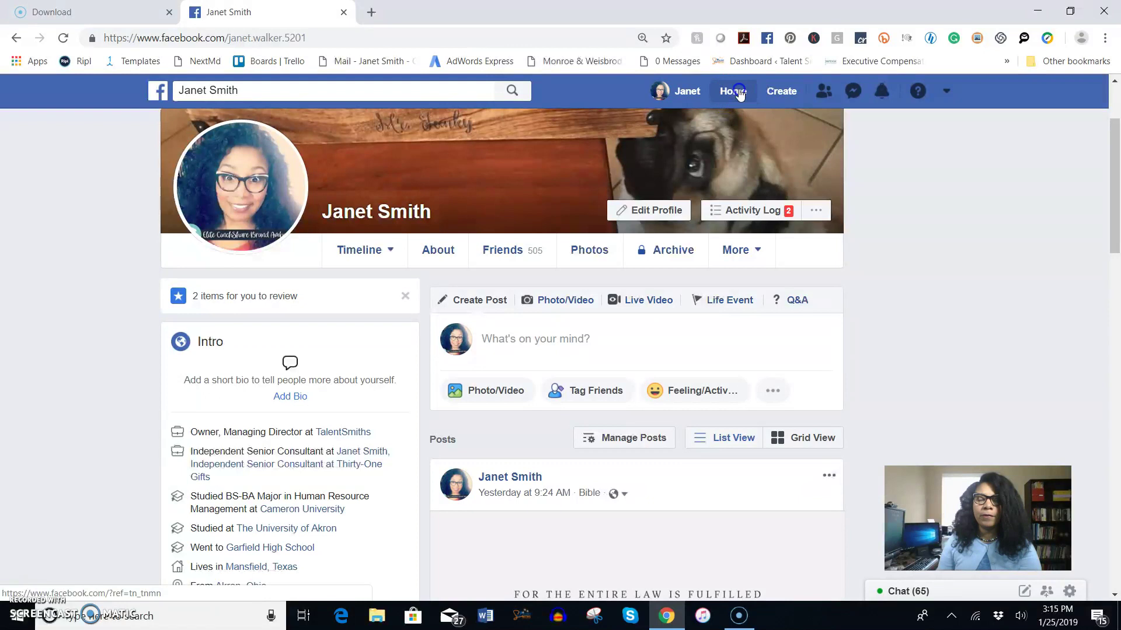
left_click(232, 89)
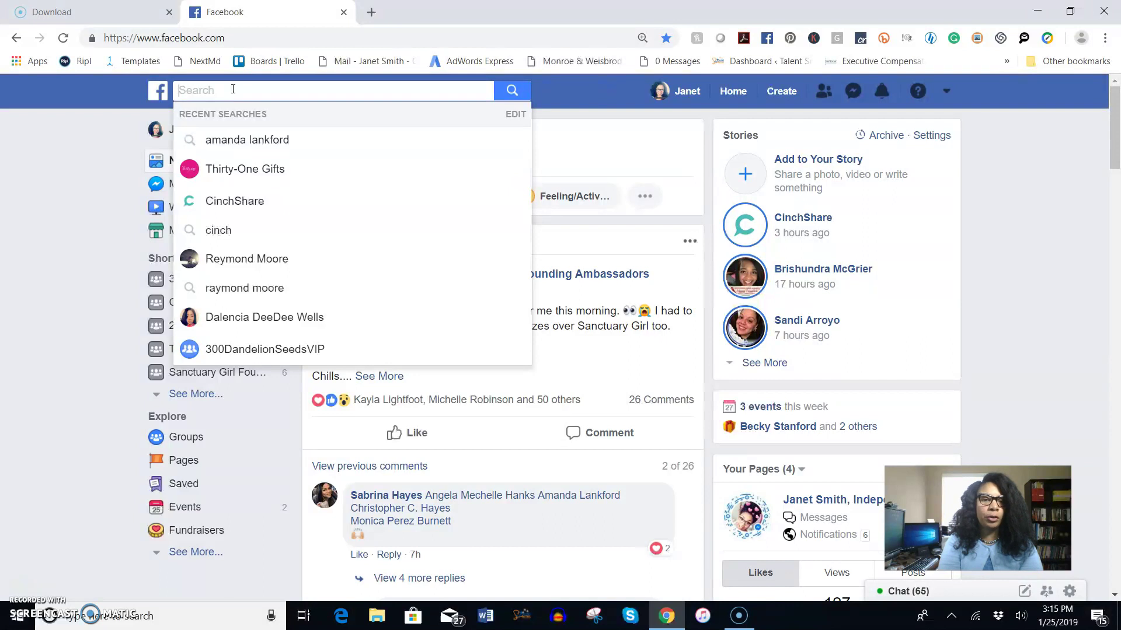
type("face")
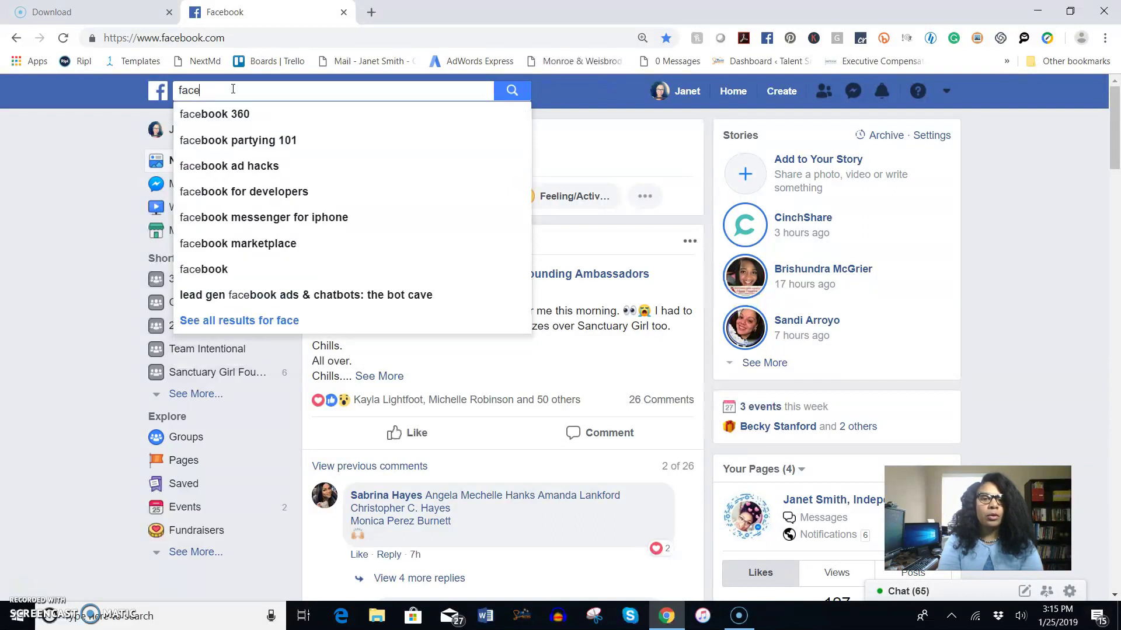
Dismiss the search and go to facebook.com/fbcameraeffects/manage/ using the address bar suggestion
left_click(1050, 200)
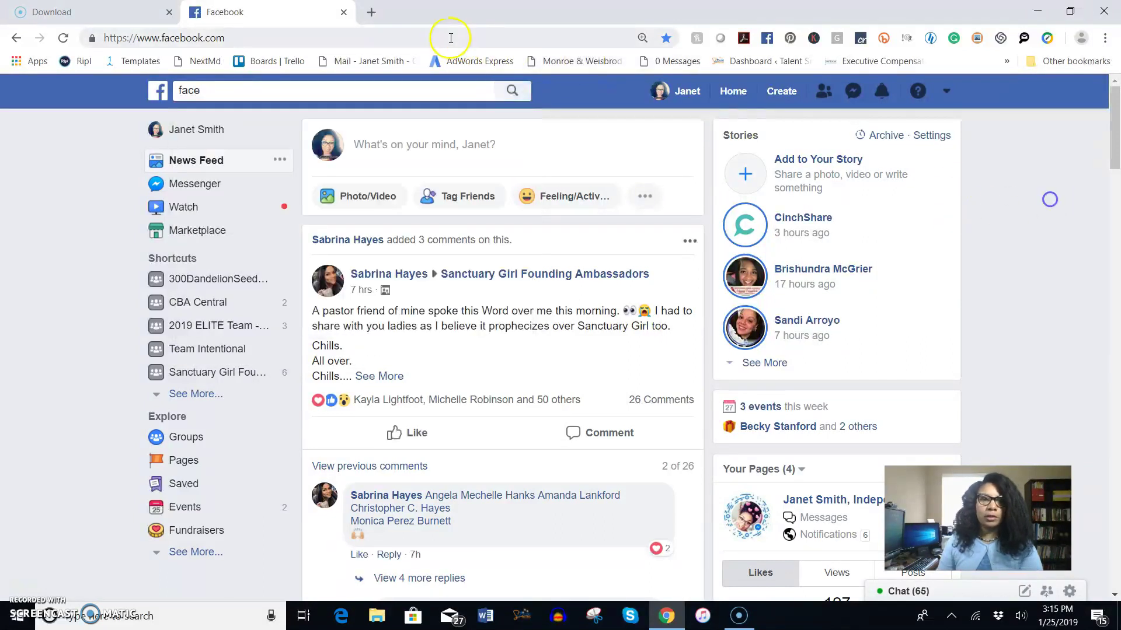
left_click(261, 39)
type("f")
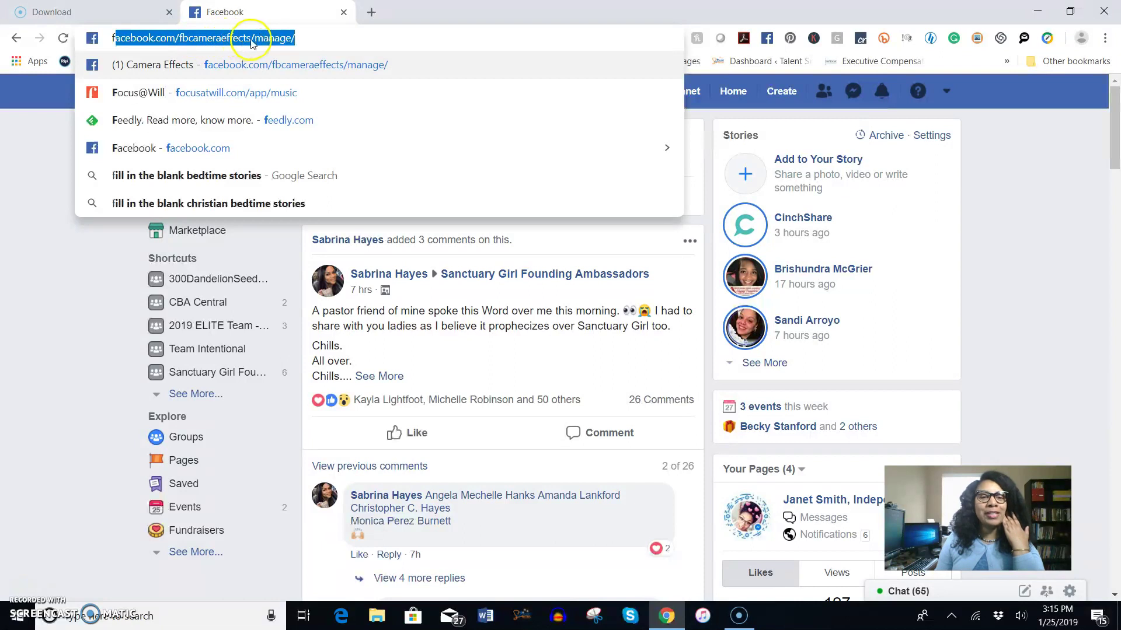
left_click(258, 38)
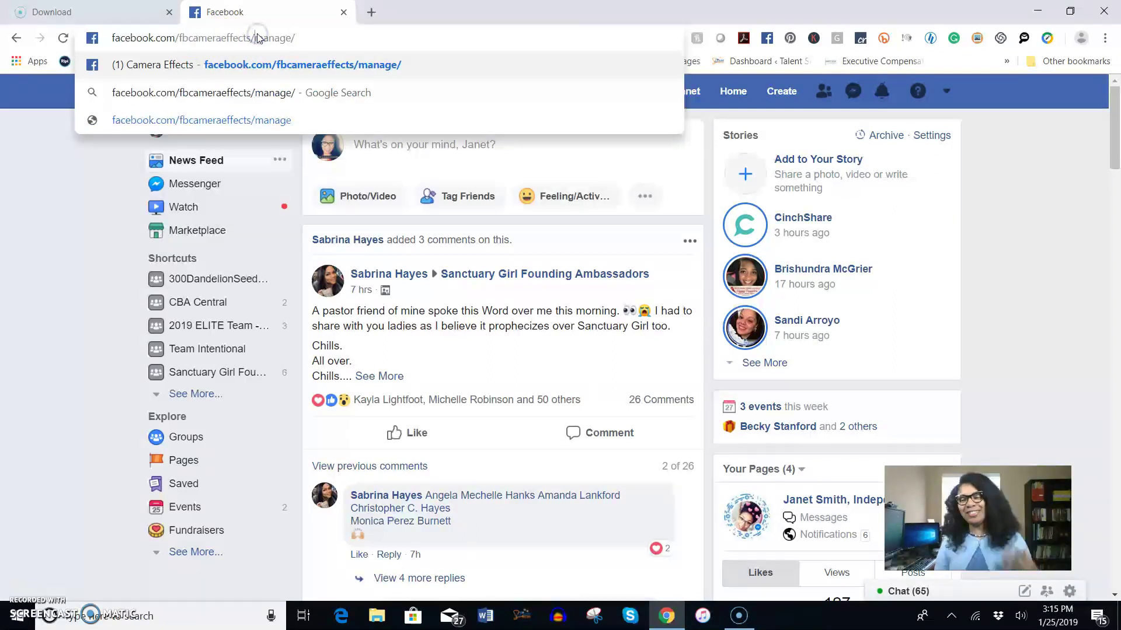
left_click(254, 37)
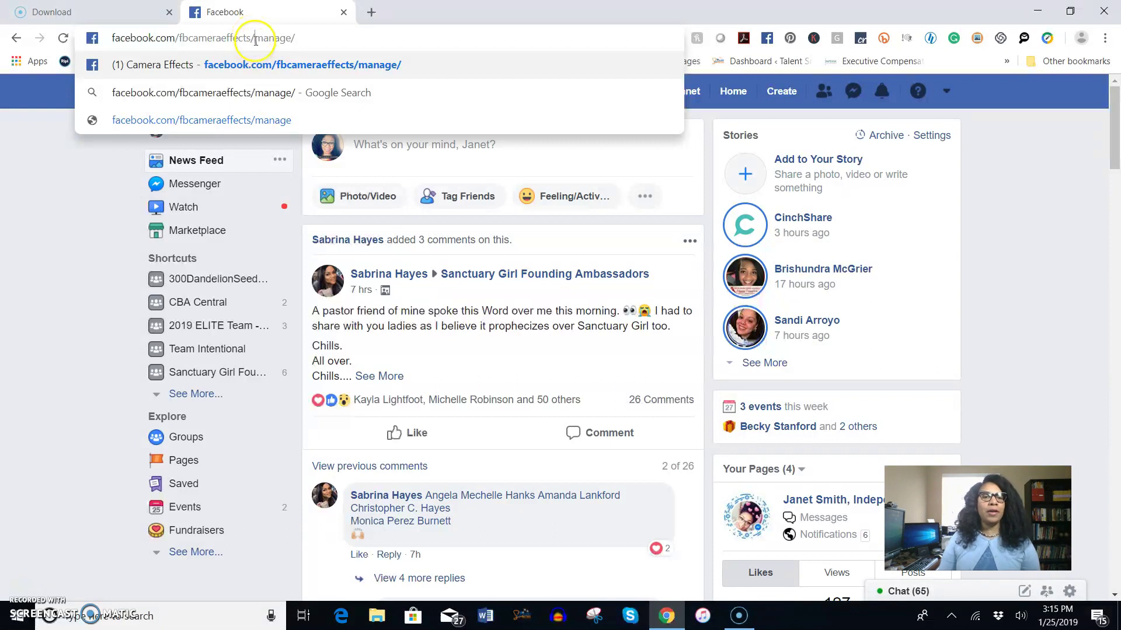
key("Return")
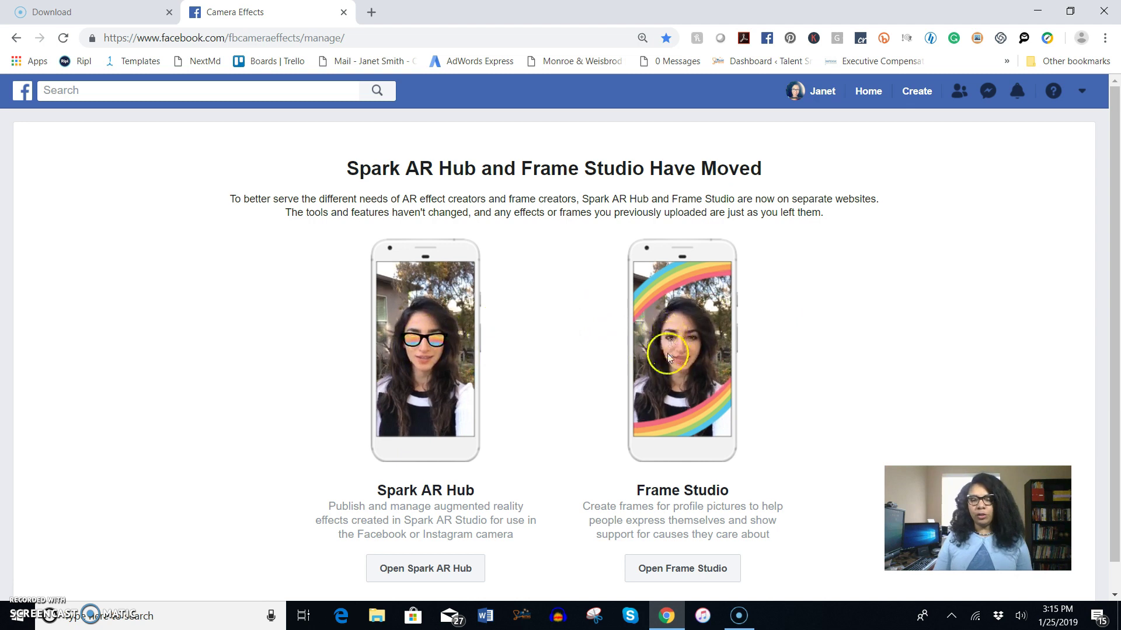
Open Frame Studio and scroll through the Manage table of existing frames and their statuses
scroll(690, 479, "down", 1)
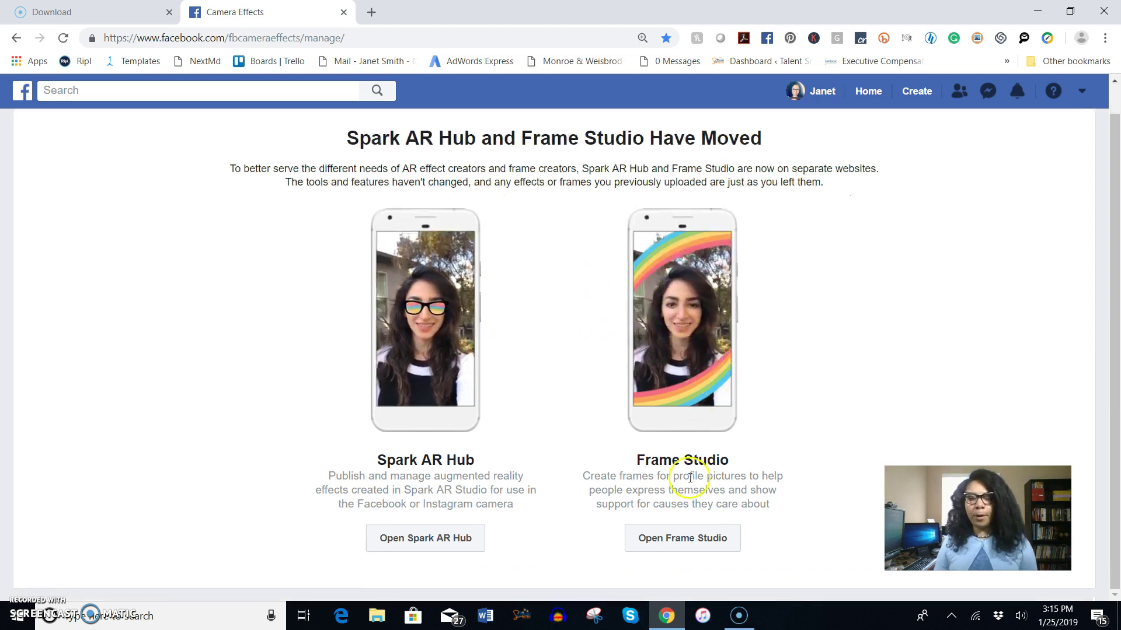
left_click(671, 543)
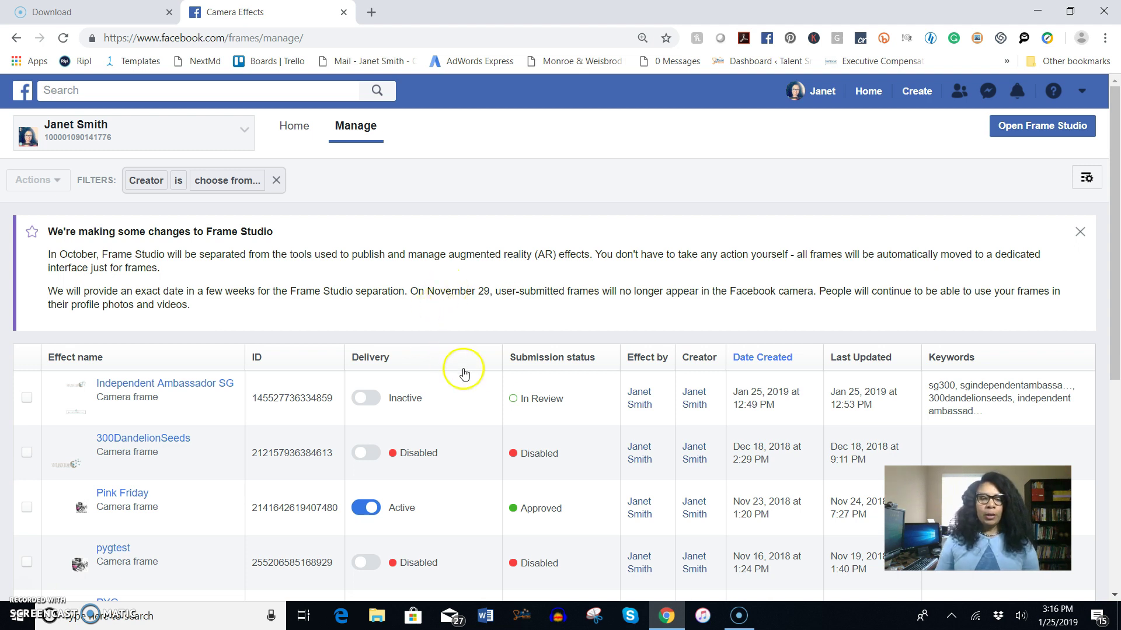
scroll(513, 363, "down", 6)
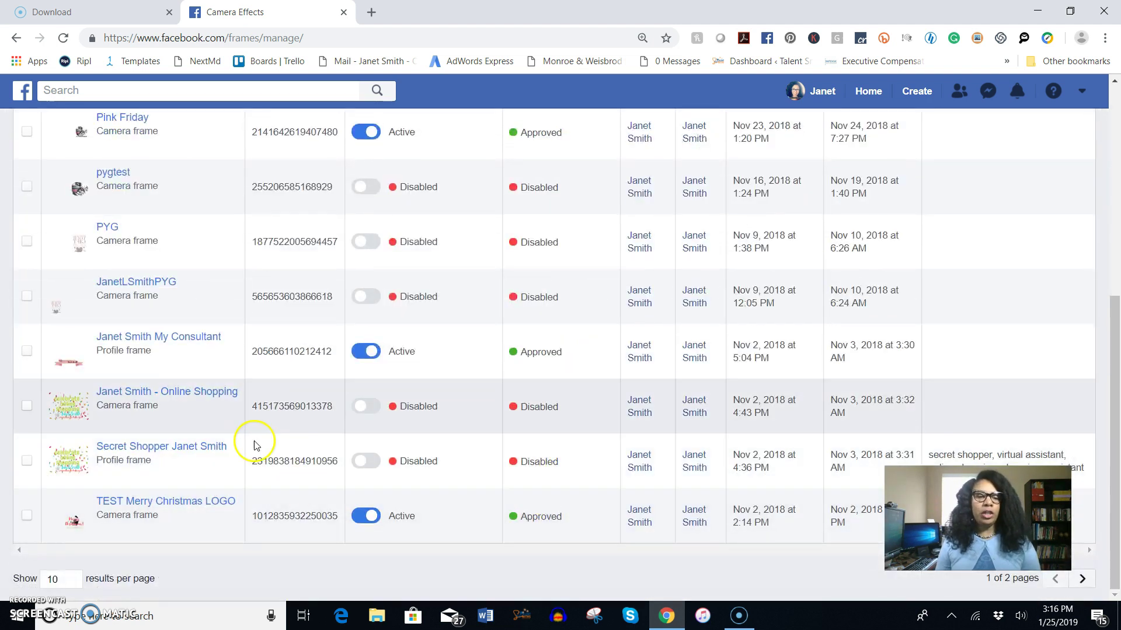
scroll(219, 385, "up", 4)
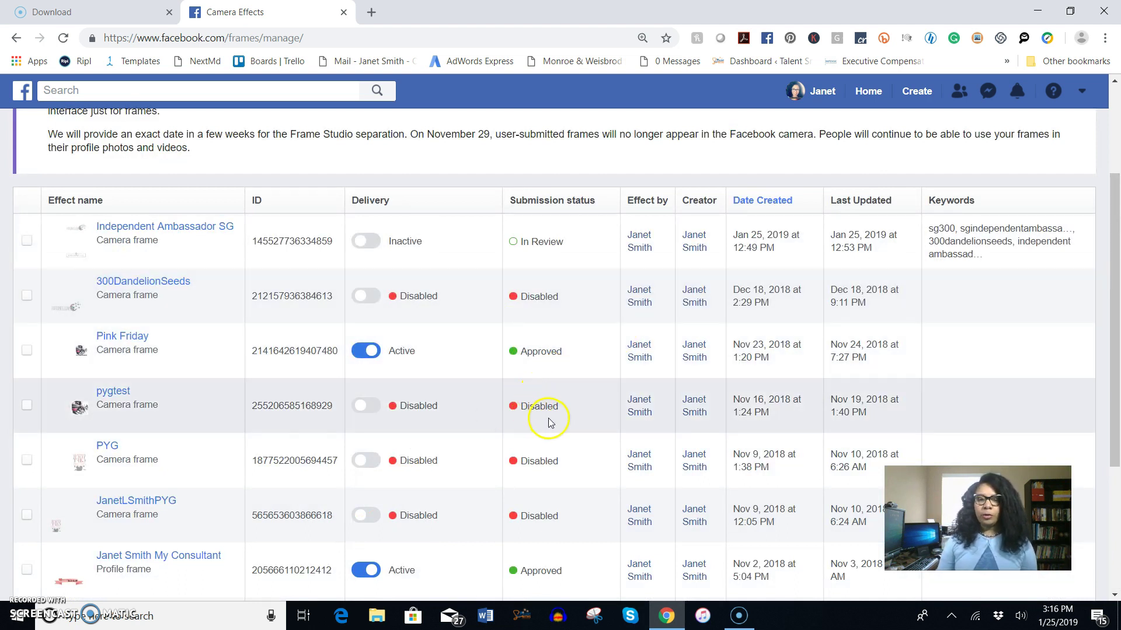
scroll(651, 532, "up", 1)
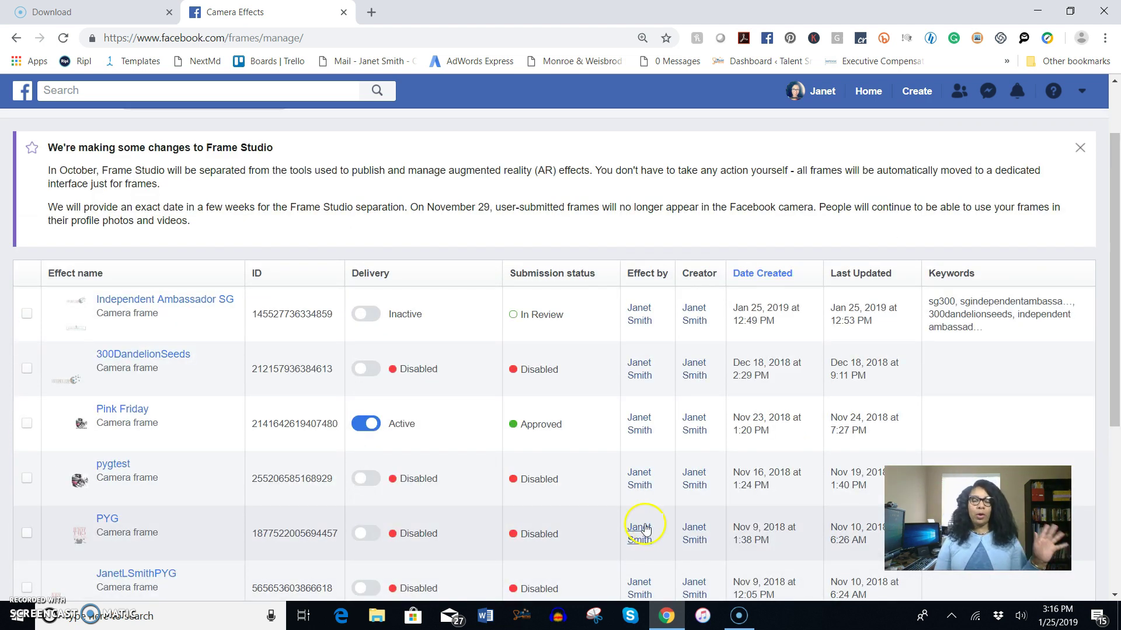
scroll(595, 490, "up", 1)
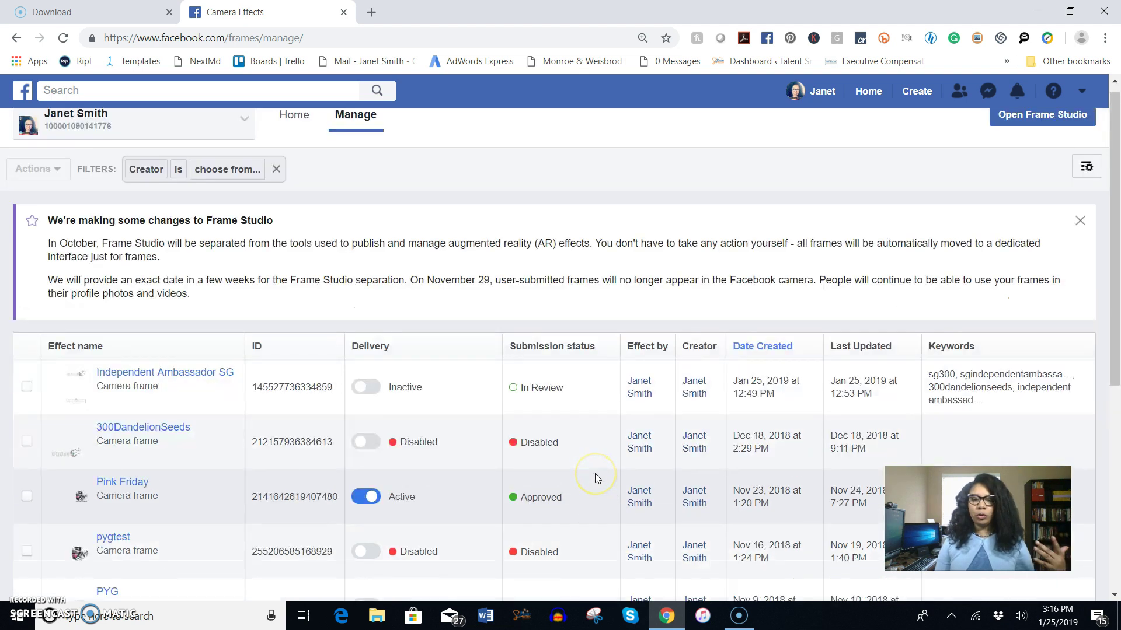
scroll(122, 490, "down", 2)
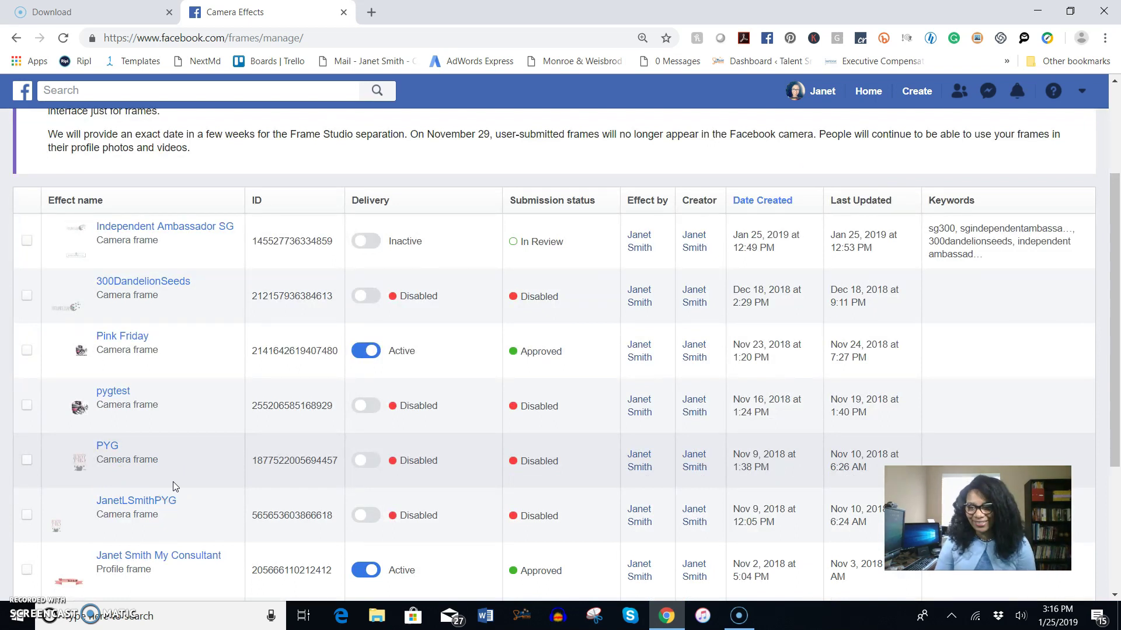
scroll(172, 472, "up", 3)
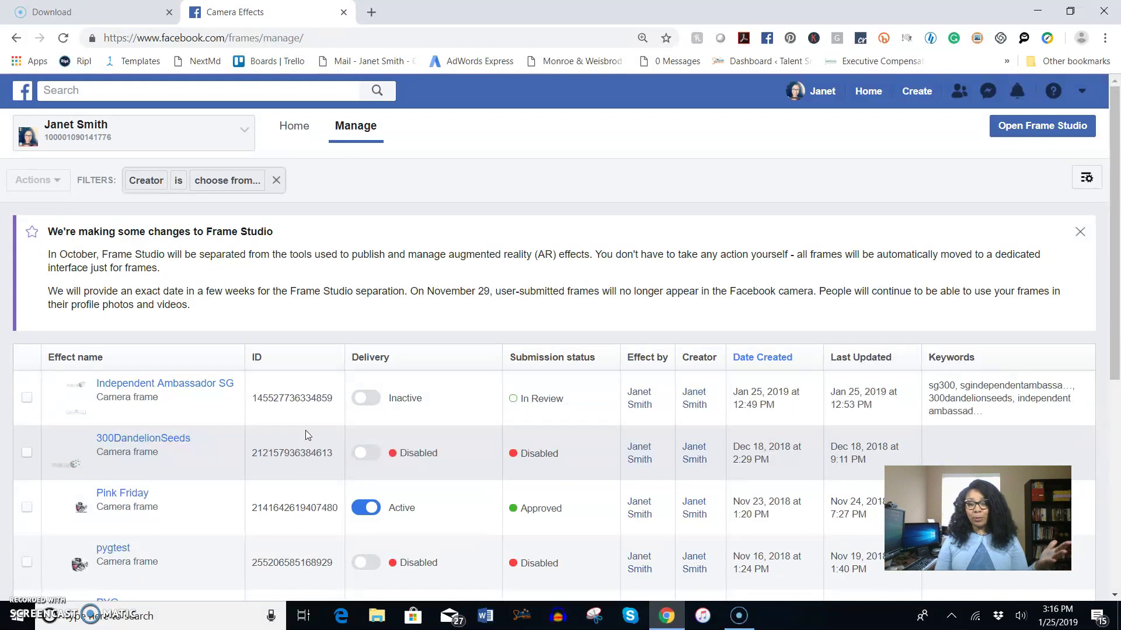
left_click(287, 358)
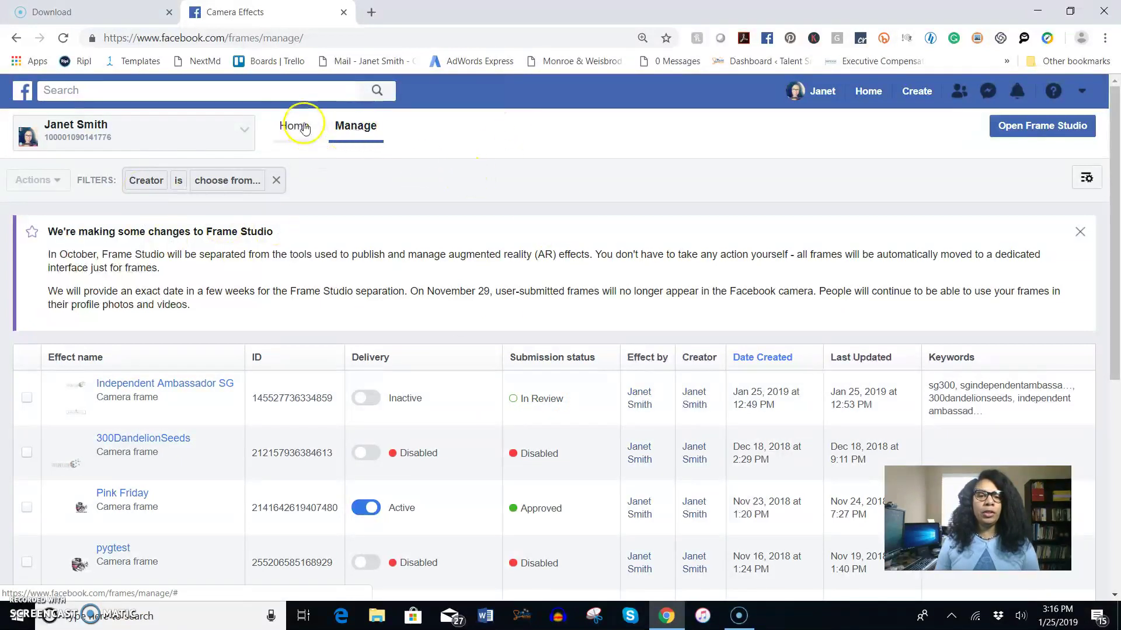
Refresh the frames list, start a new frame, and set it for the Facebook camera
left_click(356, 132)
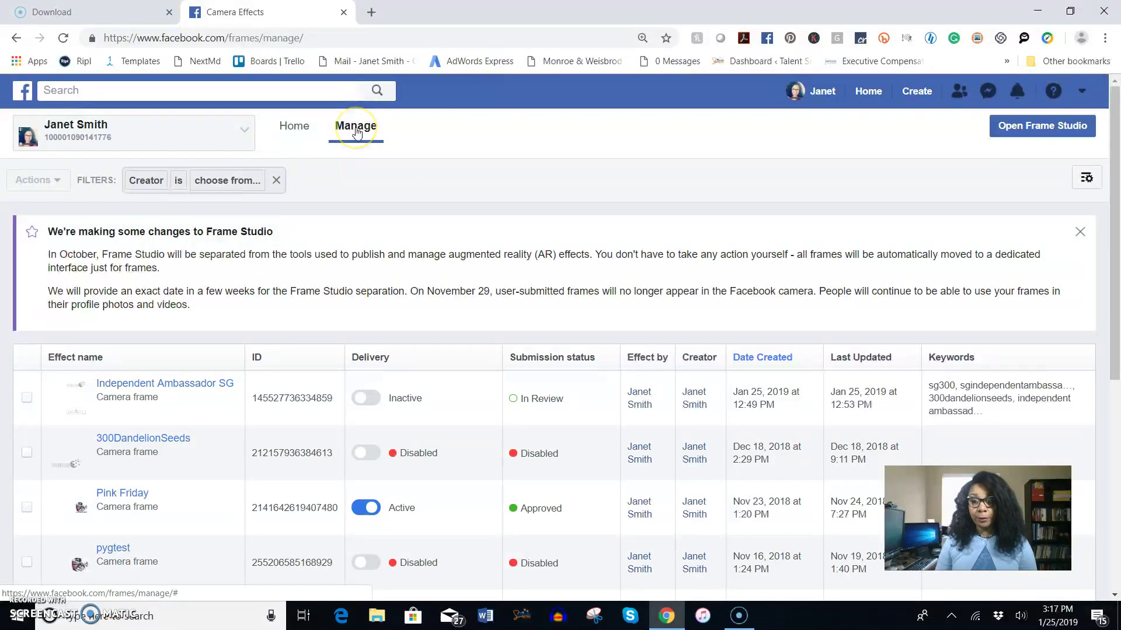
left_click(1028, 126)
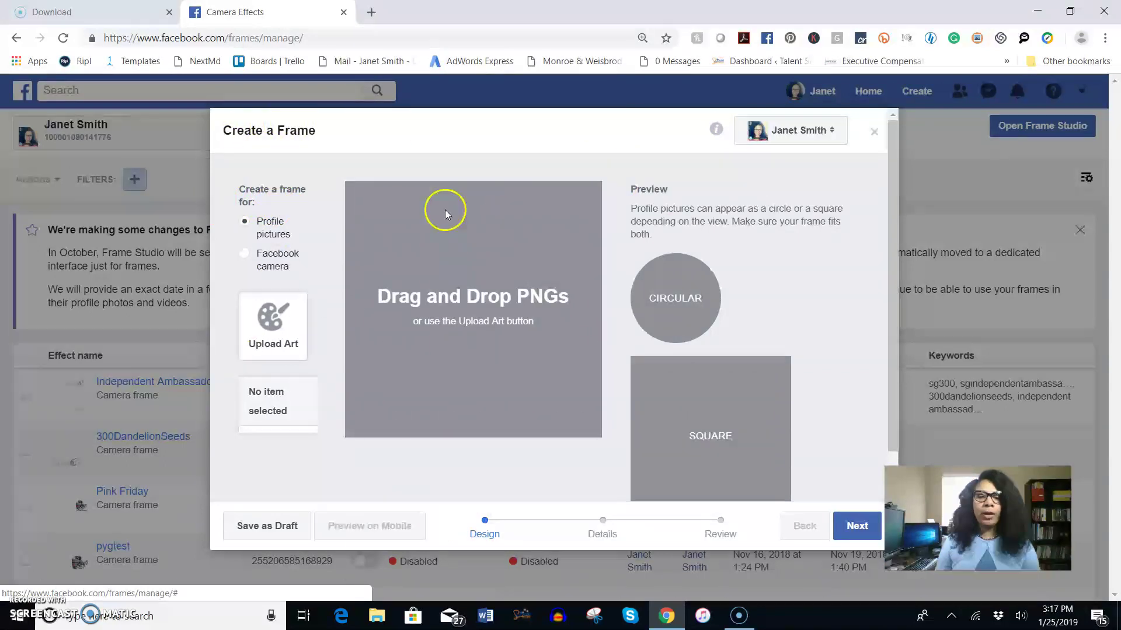
left_click(244, 255)
left_click(282, 272)
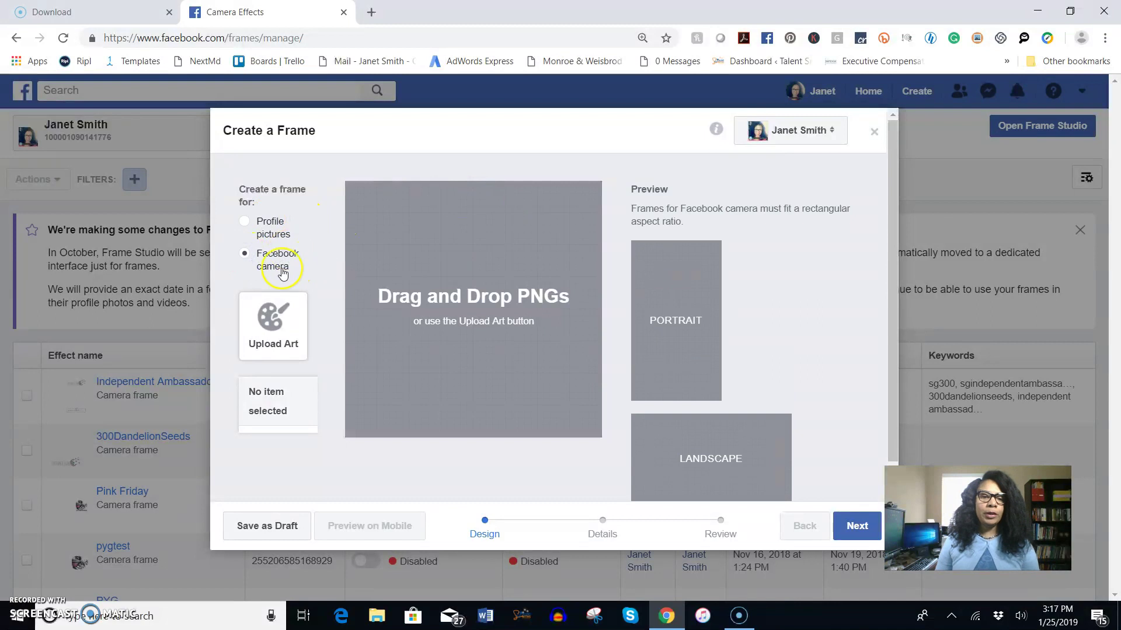
left_click(266, 226)
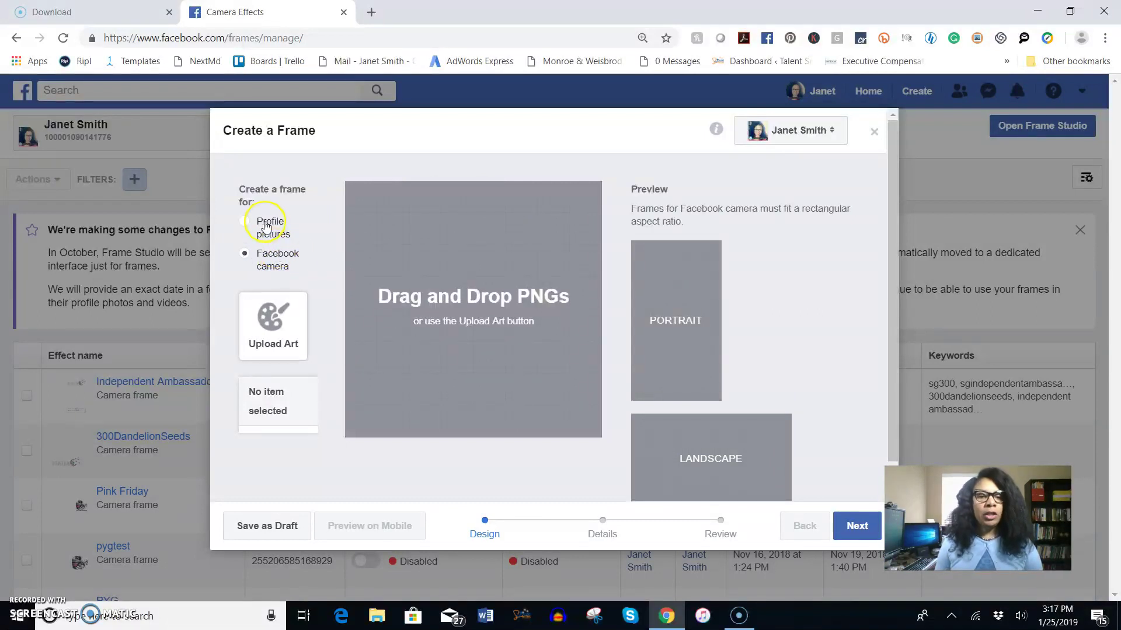
left_click(276, 234)
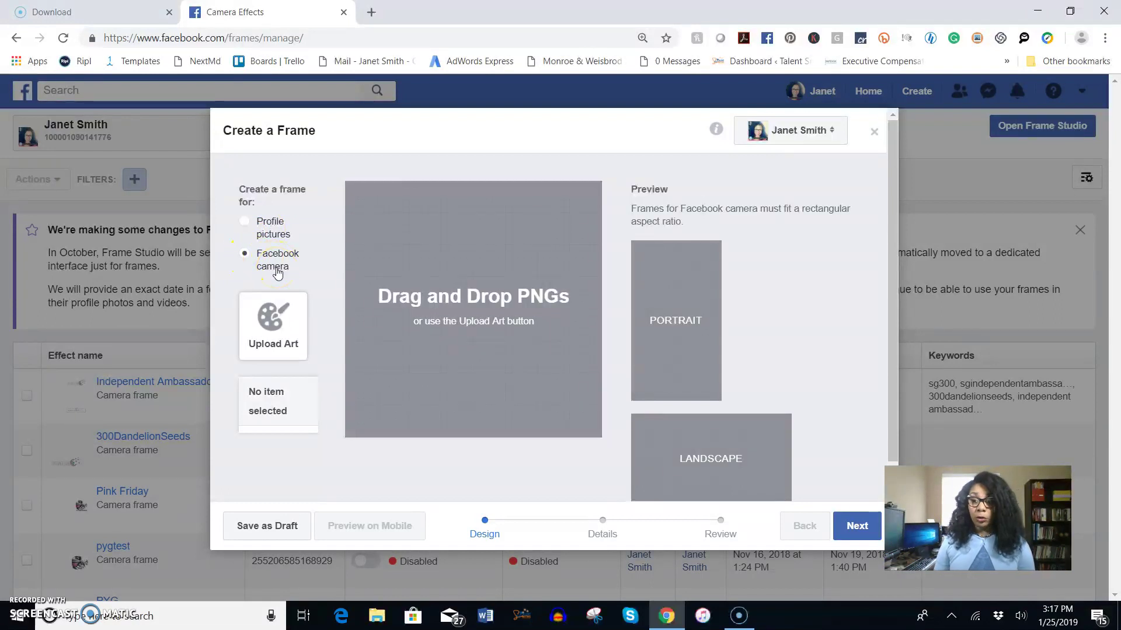
Upload 'Transparent 300 Dandelion Seeds 3' from Desktop > Sanctuary Girl > LOGO onto the canvas
left_click(273, 326)
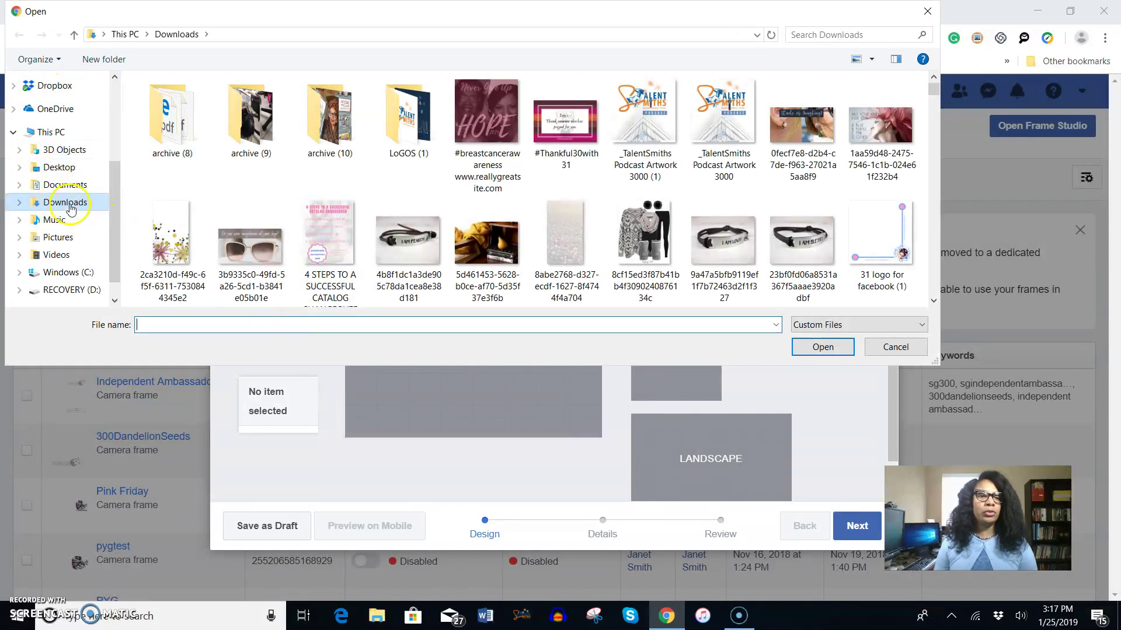
left_click(63, 167)
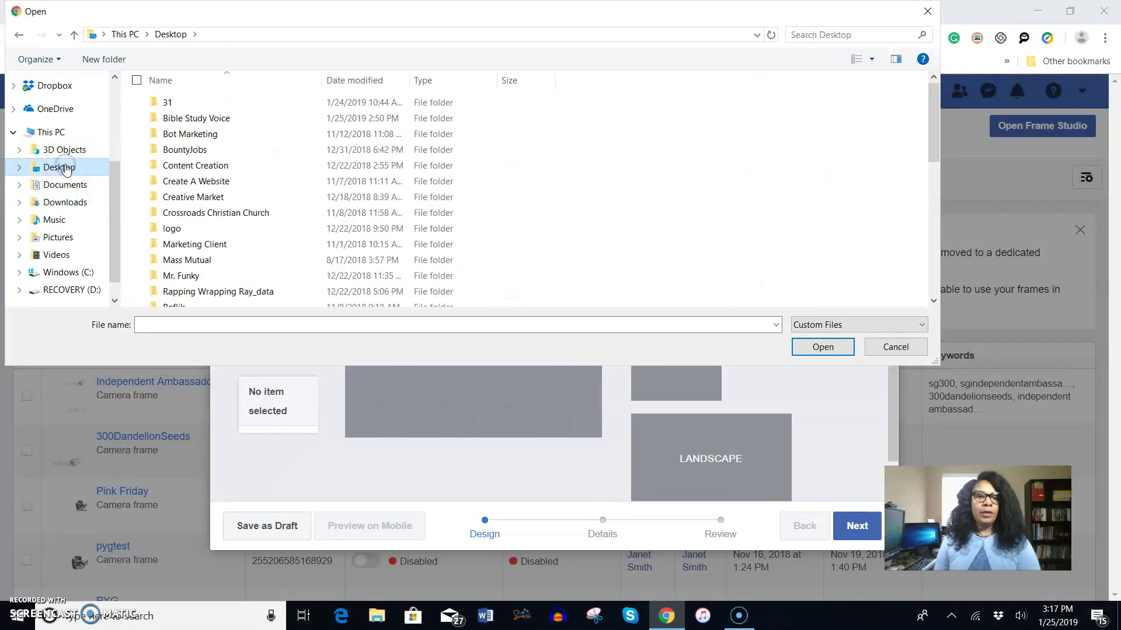
scroll(193, 216, "down", 2)
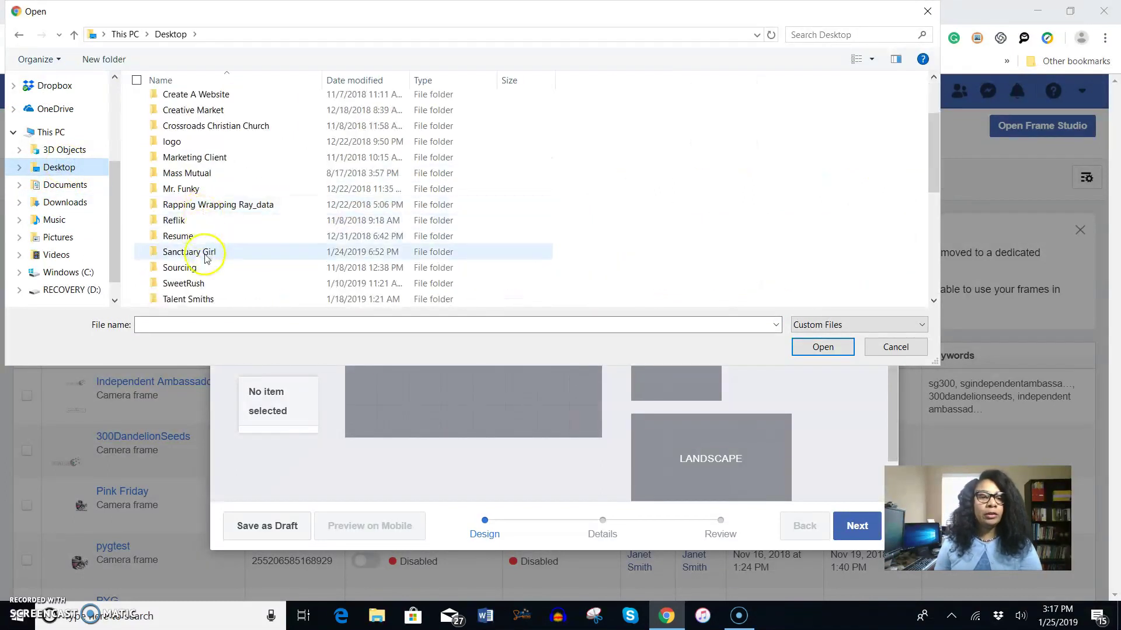
left_click(204, 256)
double_click(204, 255)
scroll(584, 198, "down", 5)
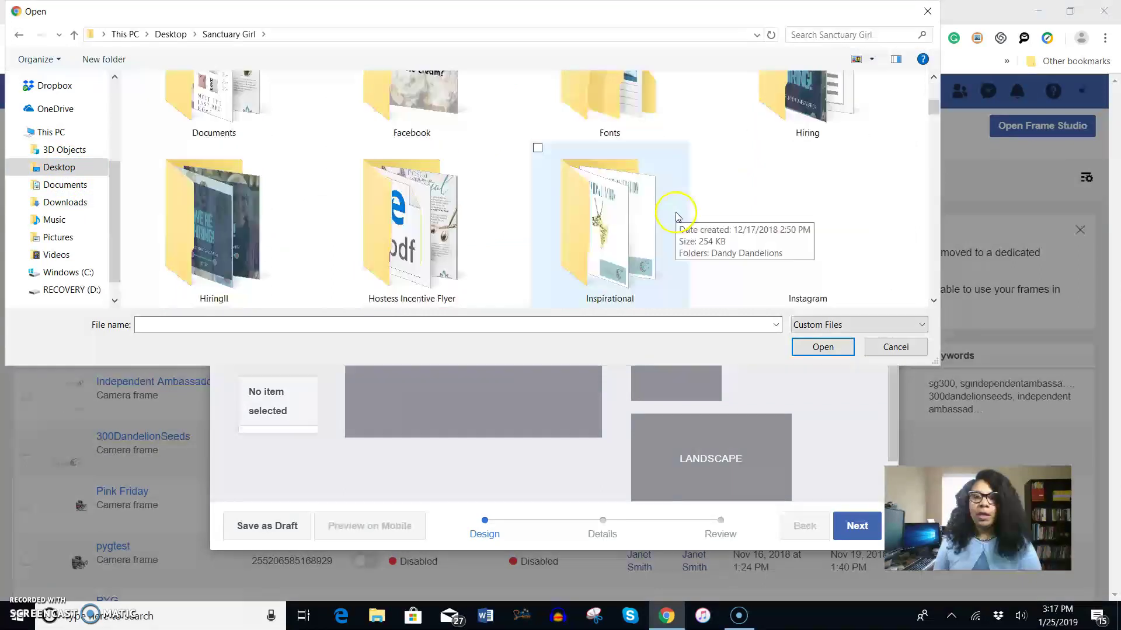
double_click(562, 186)
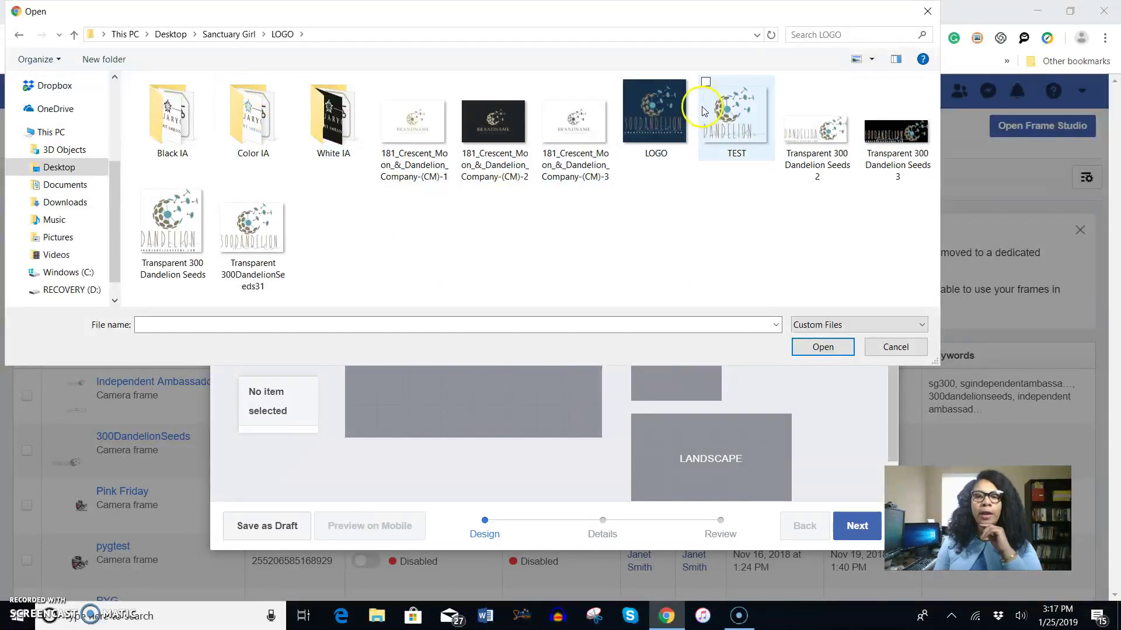
double_click(899, 135)
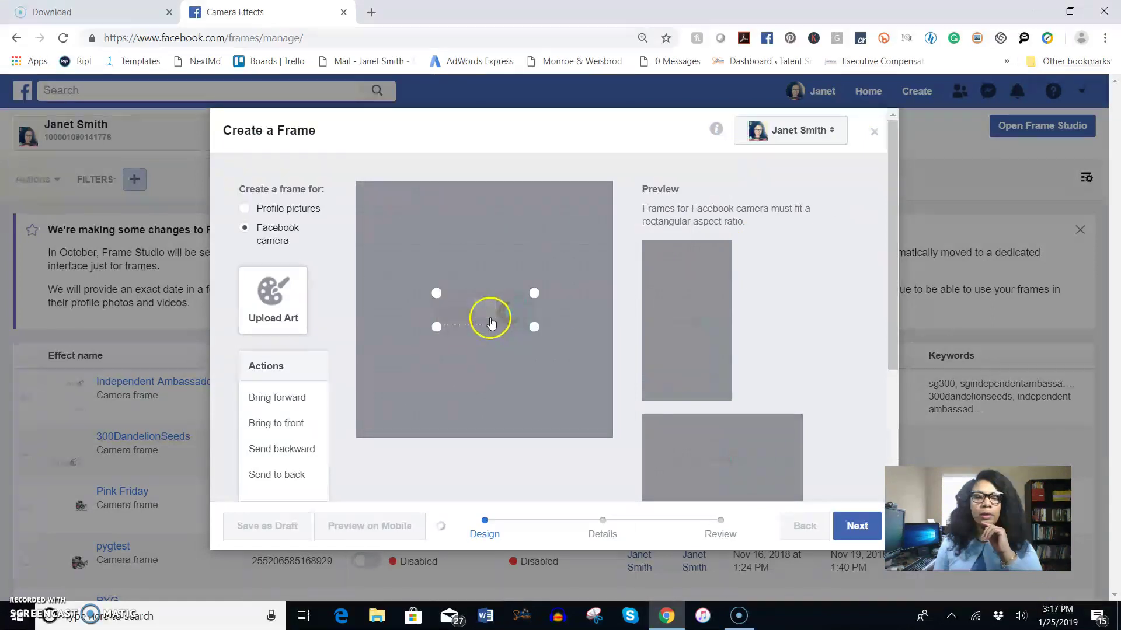
Drag the dandelion seeds logo to the upper right and check the portrait and landscape previews
left_click_drag(520, 311, 515, 333)
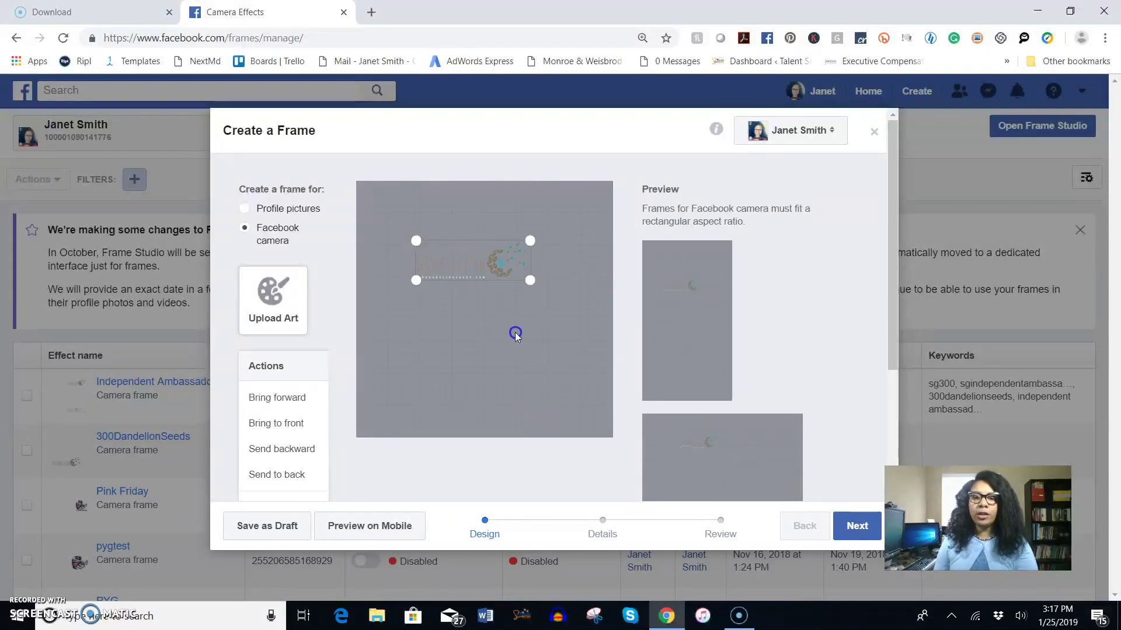
left_click_drag(493, 243, 538, 212)
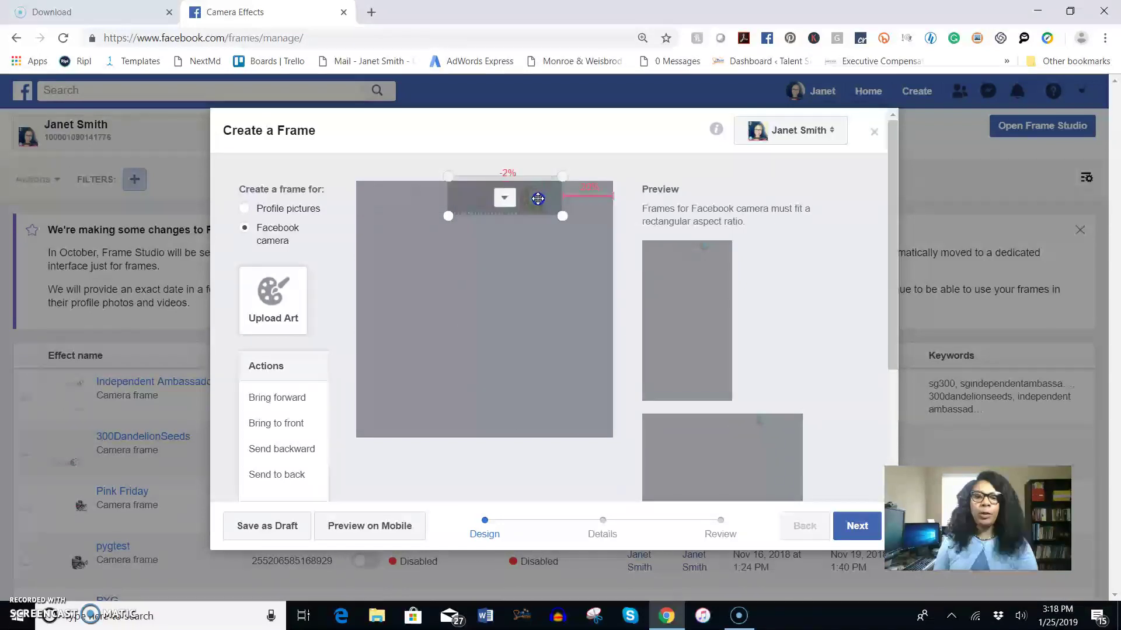
left_click_drag(538, 198, 563, 229)
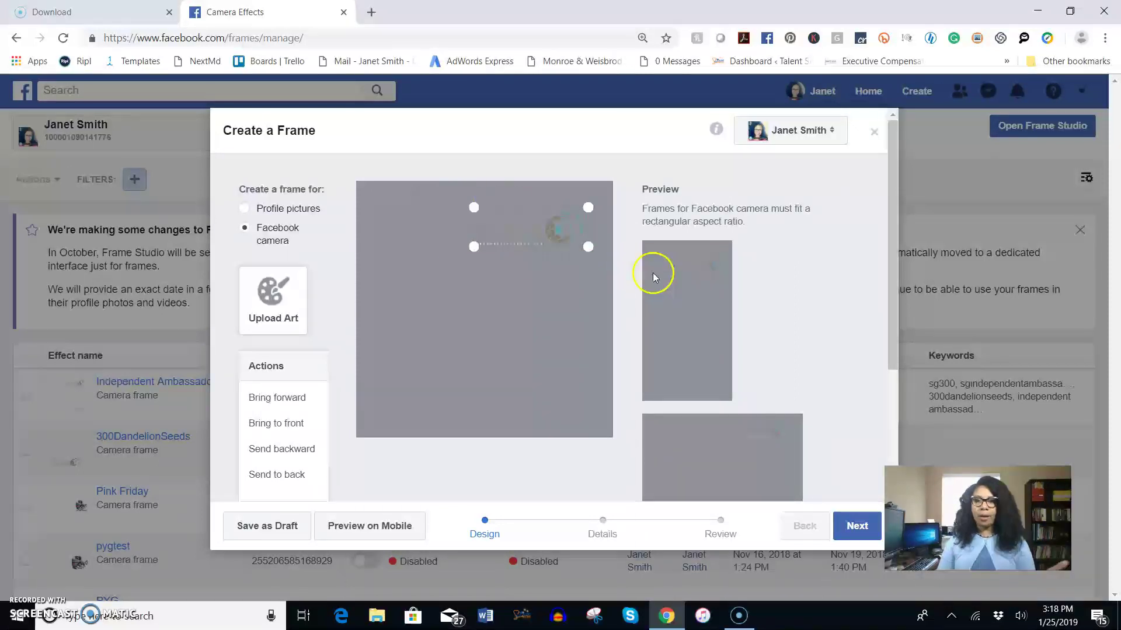
mouse_move(685, 297)
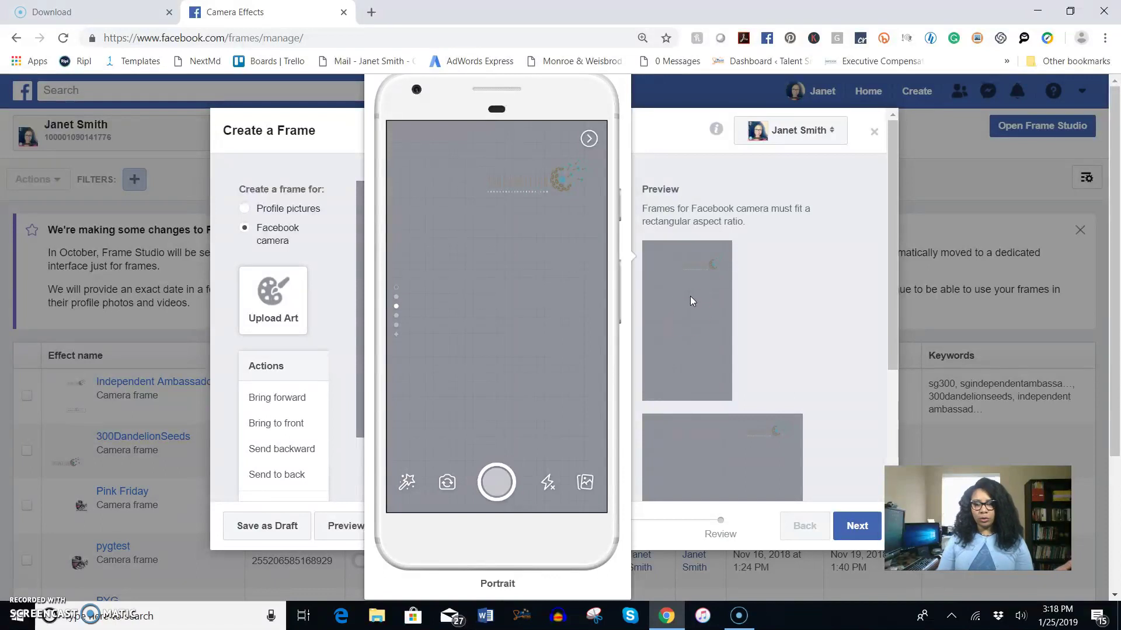
mouse_move(727, 480)
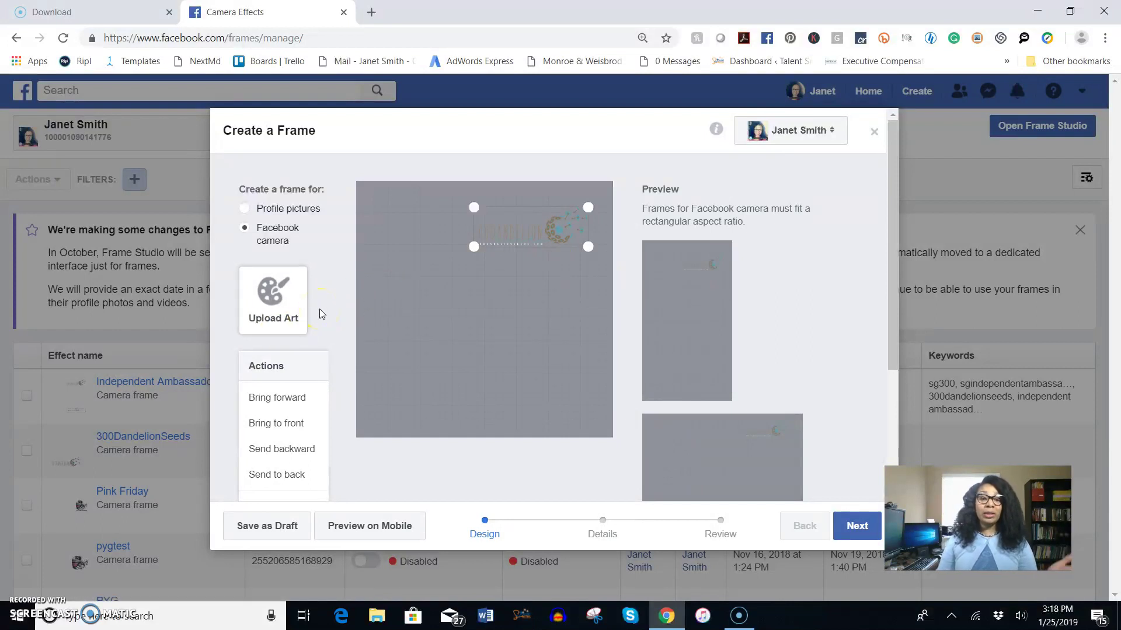
Upload 'SG-Independent Ambassador-White' from the LOGO > White IA folder as the second art
left_click(282, 318)
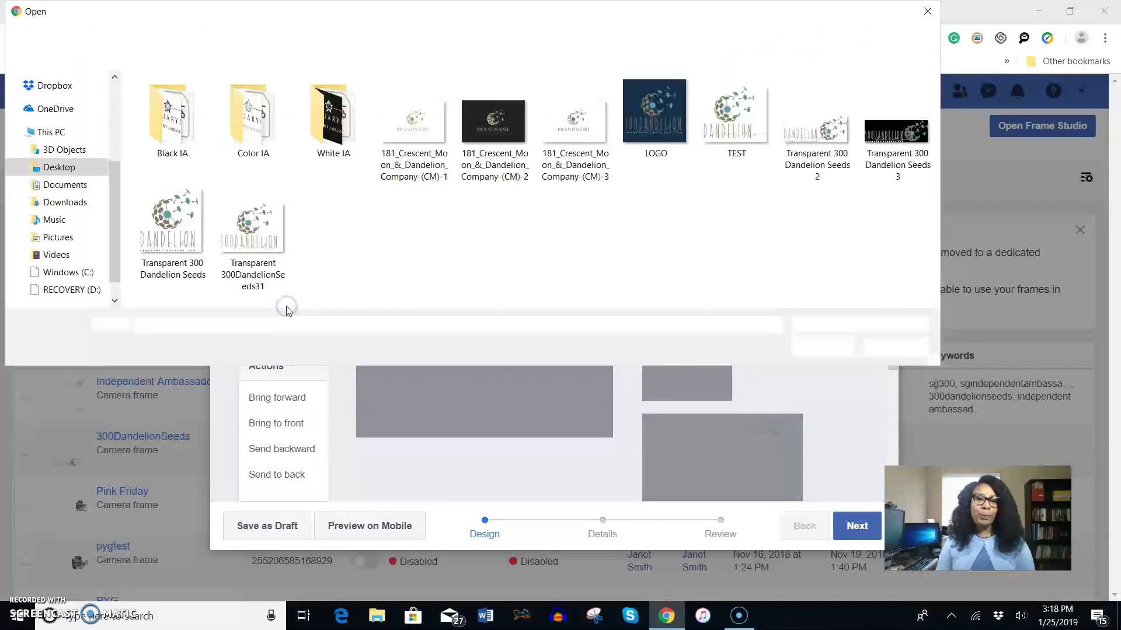
double_click(257, 120)
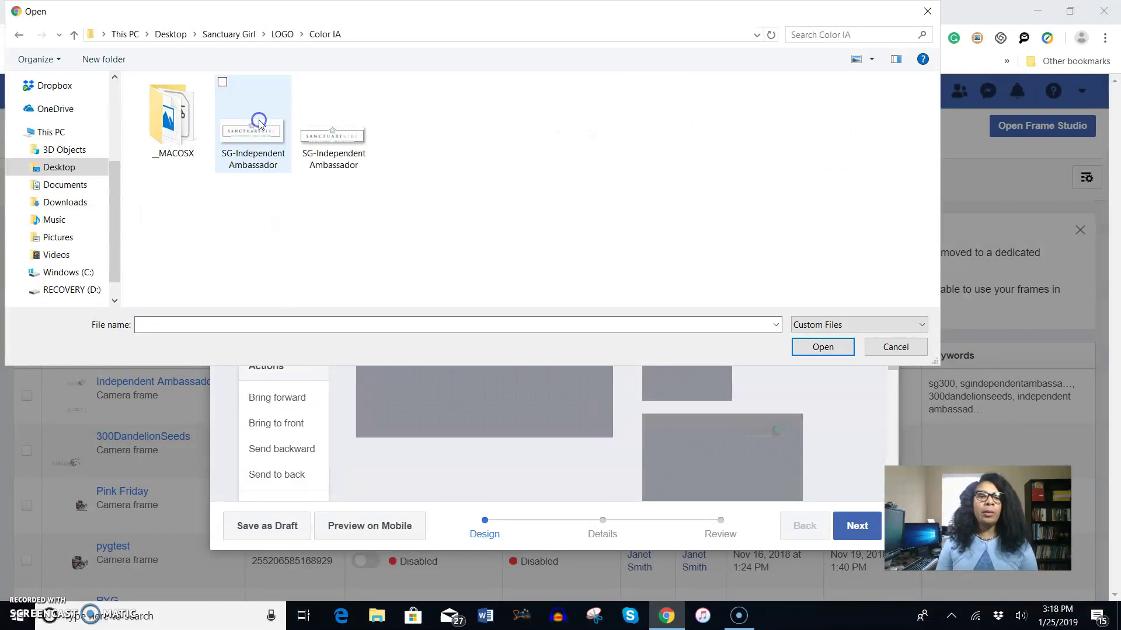
left_click(335, 147)
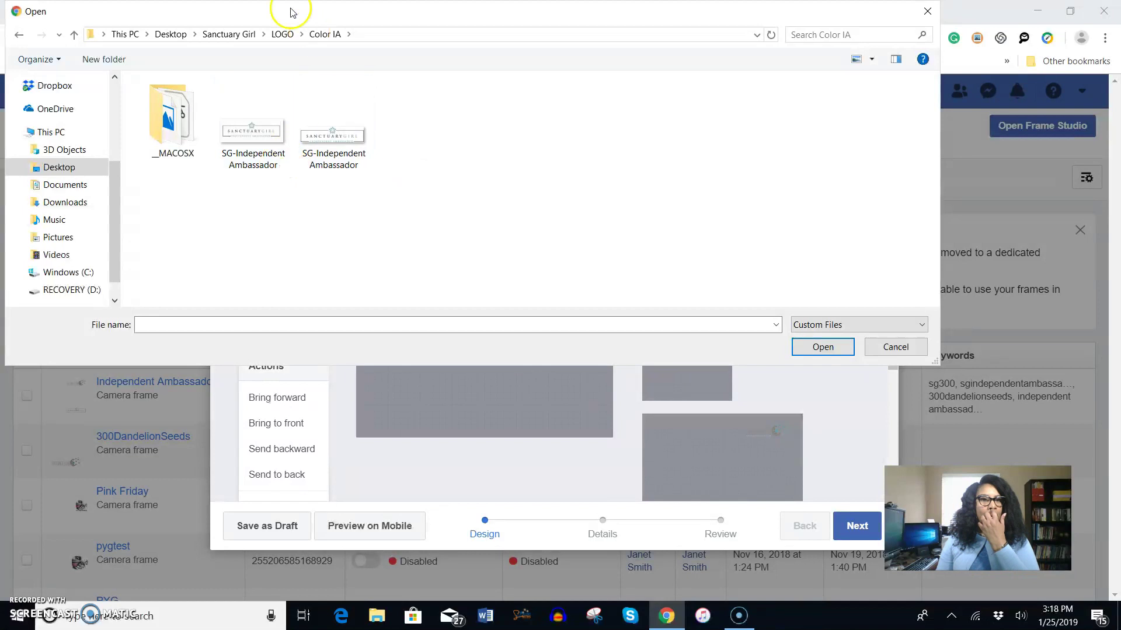
left_click(272, 30)
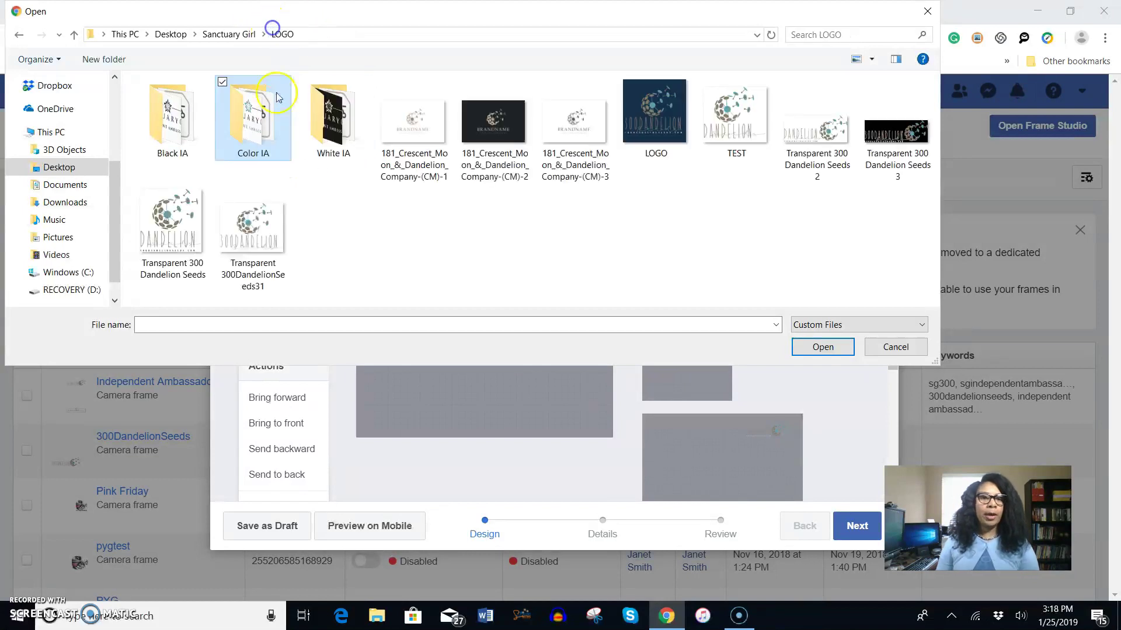
double_click(331, 129)
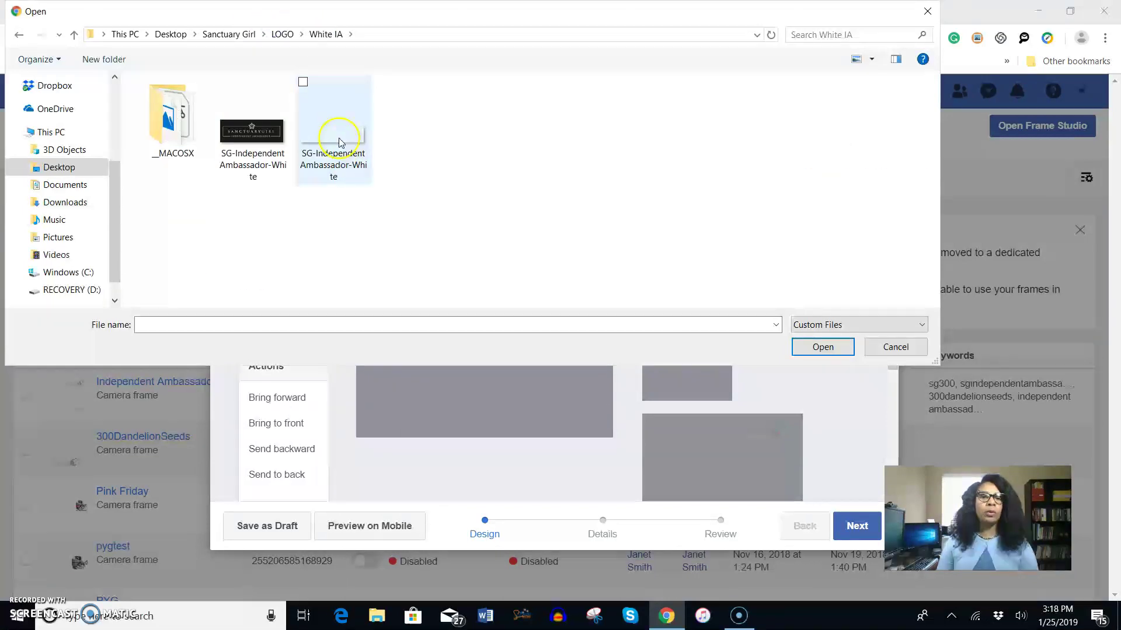
double_click(338, 140)
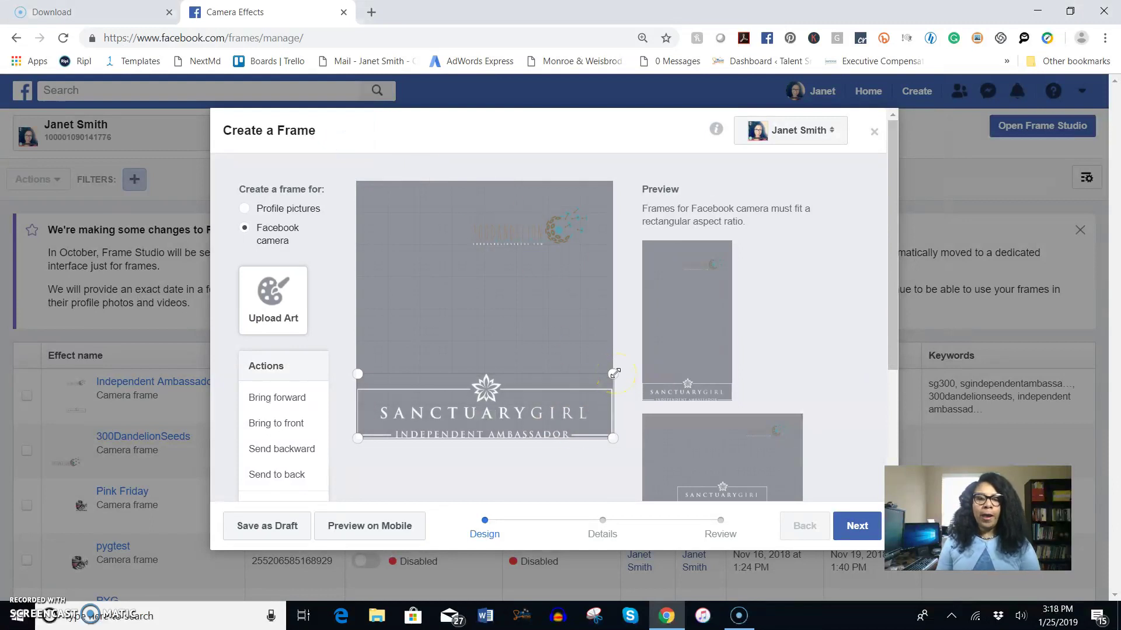
Shrink the SanctuaryGirl logo and check it in the portrait and landscape previews
left_click_drag(614, 374, 552, 398)
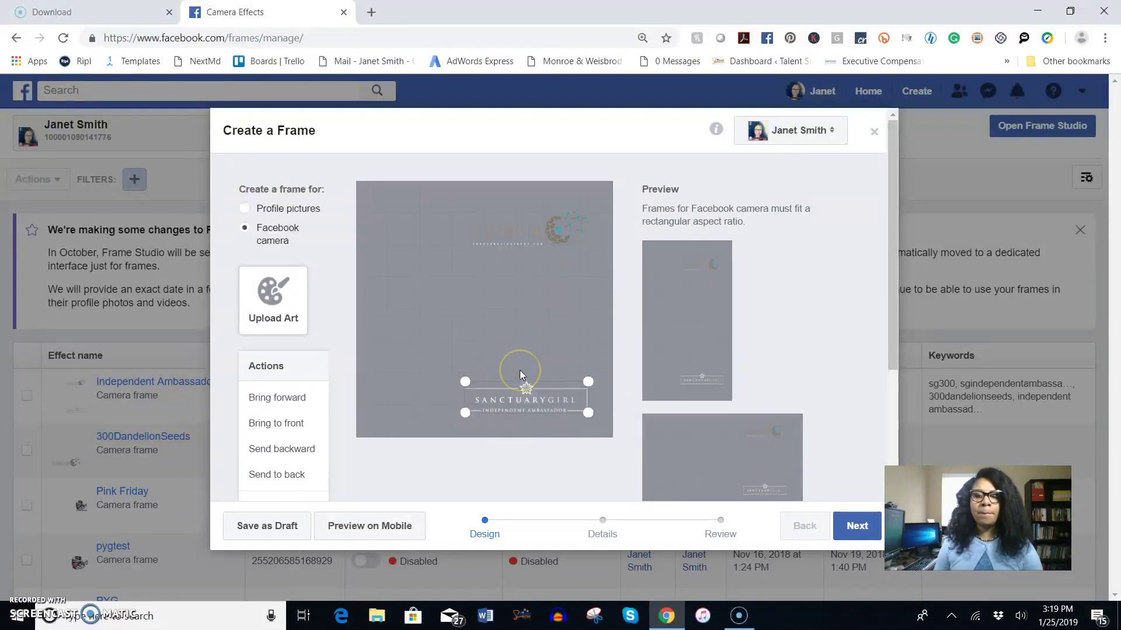
mouse_move(674, 334)
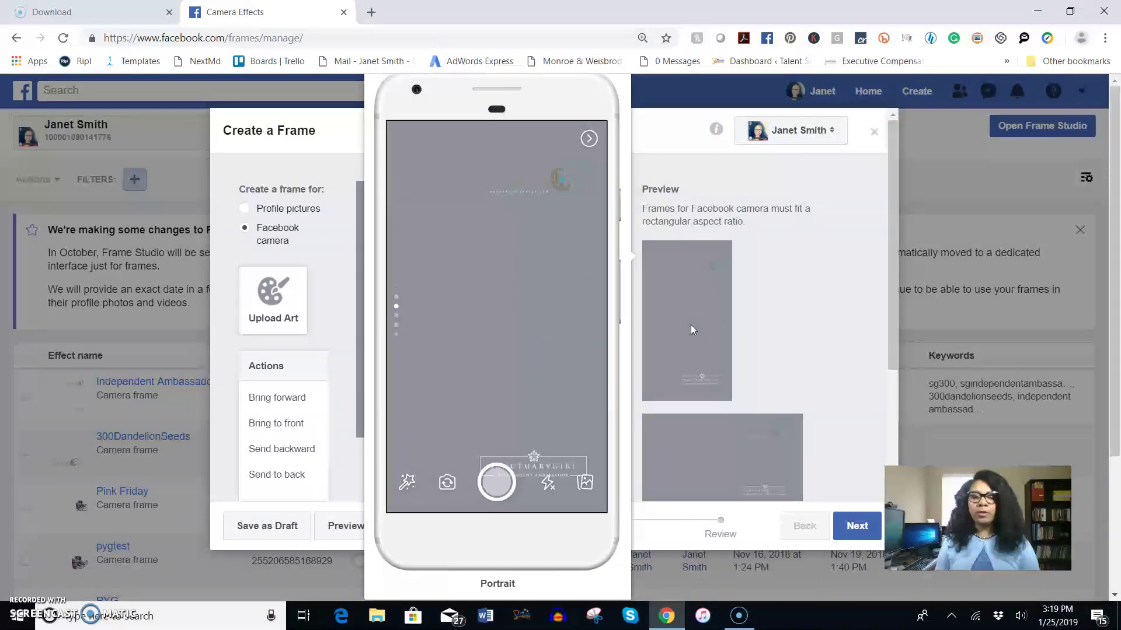
left_click(647, 324)
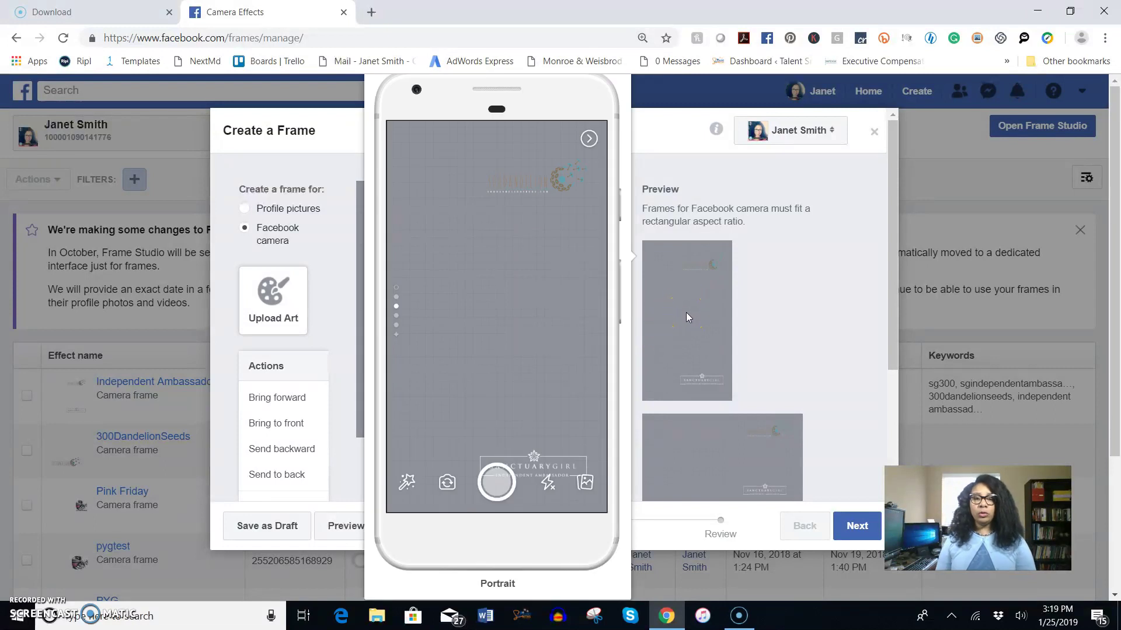
left_click(677, 419)
left_click(692, 473)
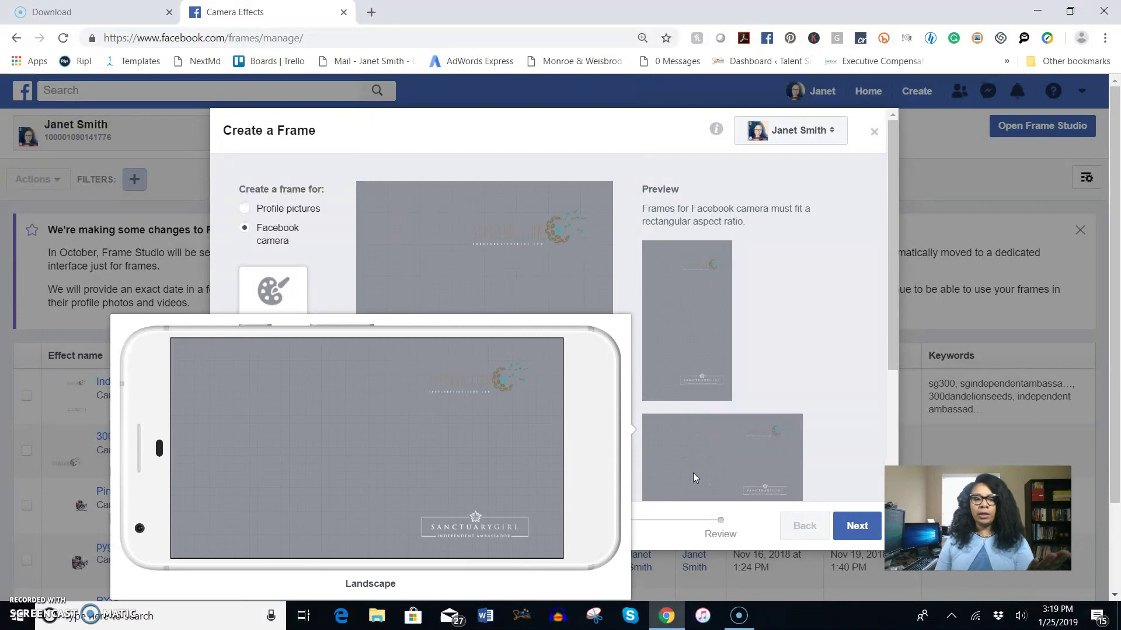
Widen the SanctuaryGirl logo across the bottom, centre it, and recheck both previews
left_click(551, 379)
left_click_drag(464, 383, 363, 377)
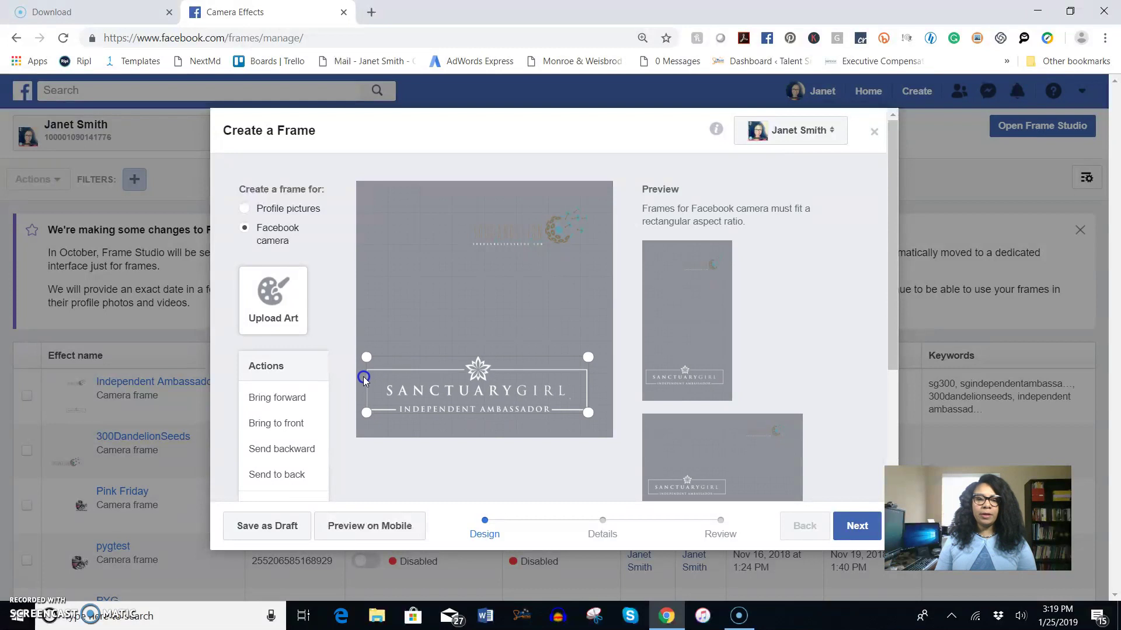
left_click(578, 400)
left_click_drag(555, 390, 564, 390)
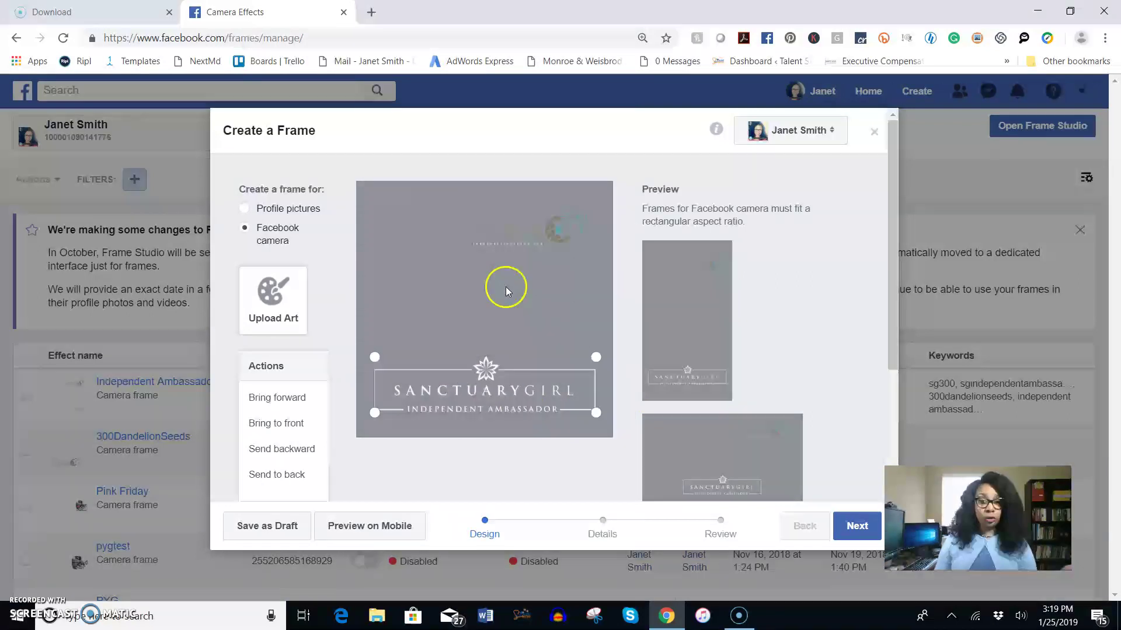
left_click(677, 287)
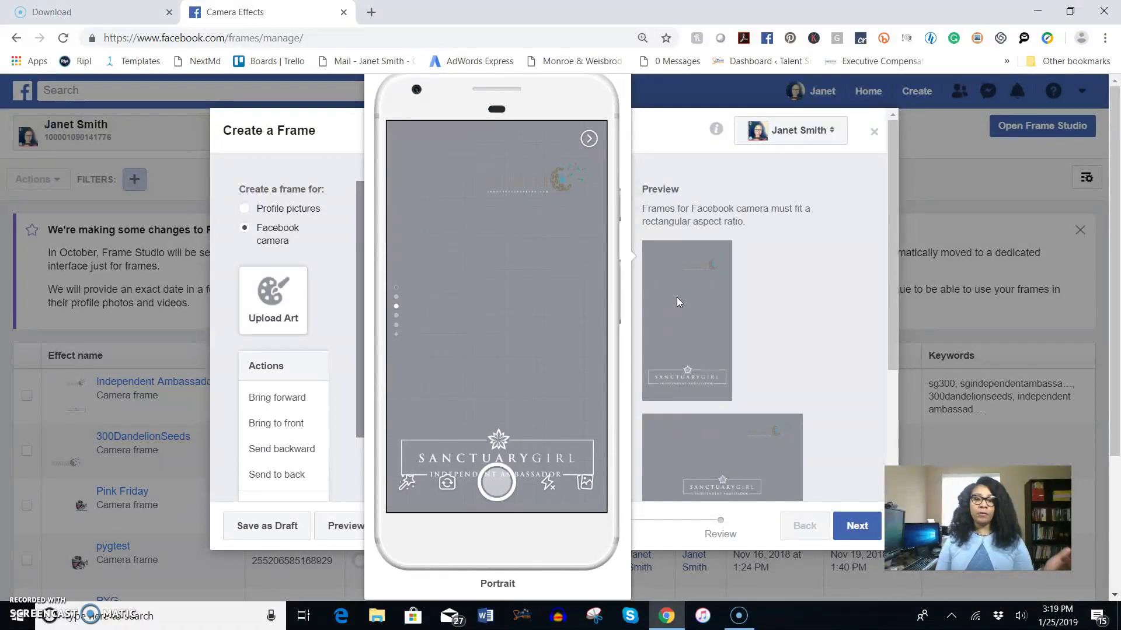
left_click(696, 447)
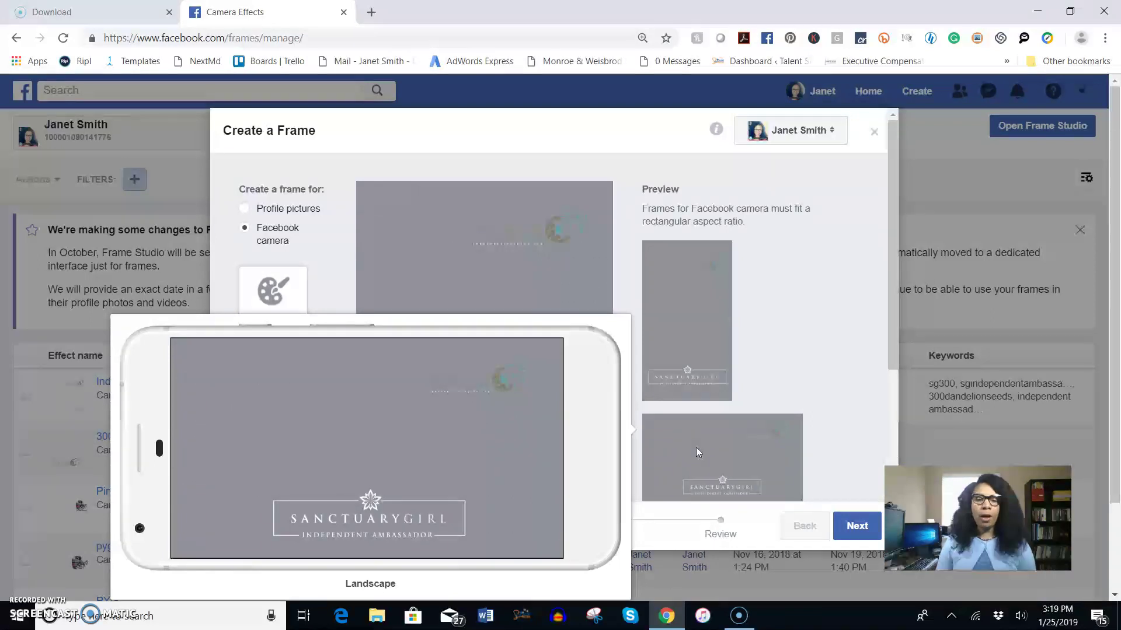
mouse_move(669, 285)
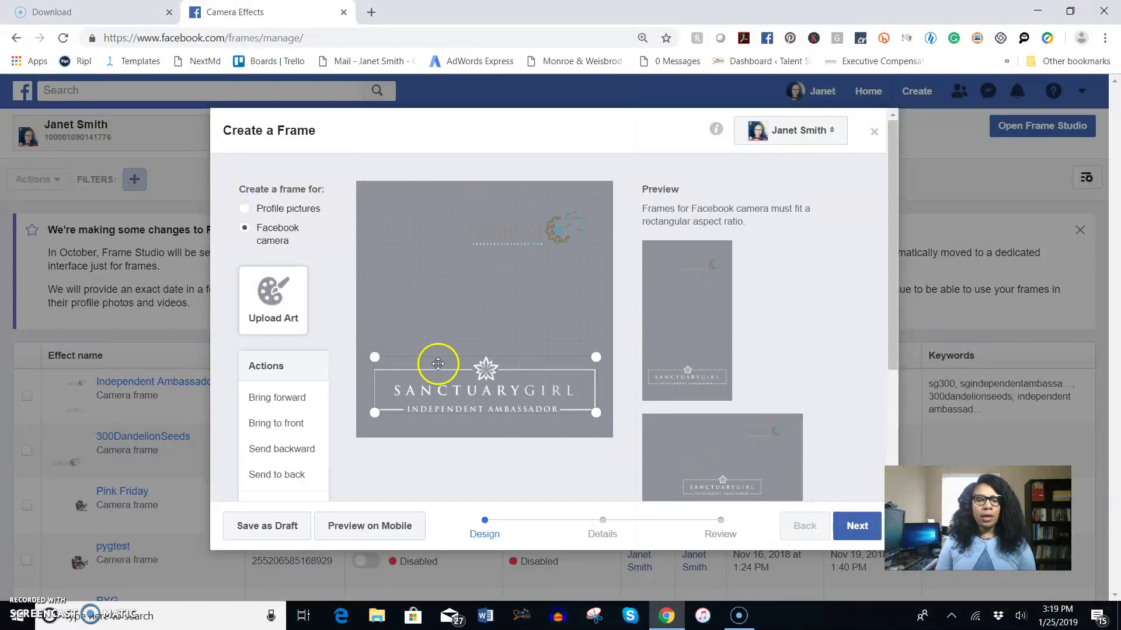
scroll(794, 358, "down", 3)
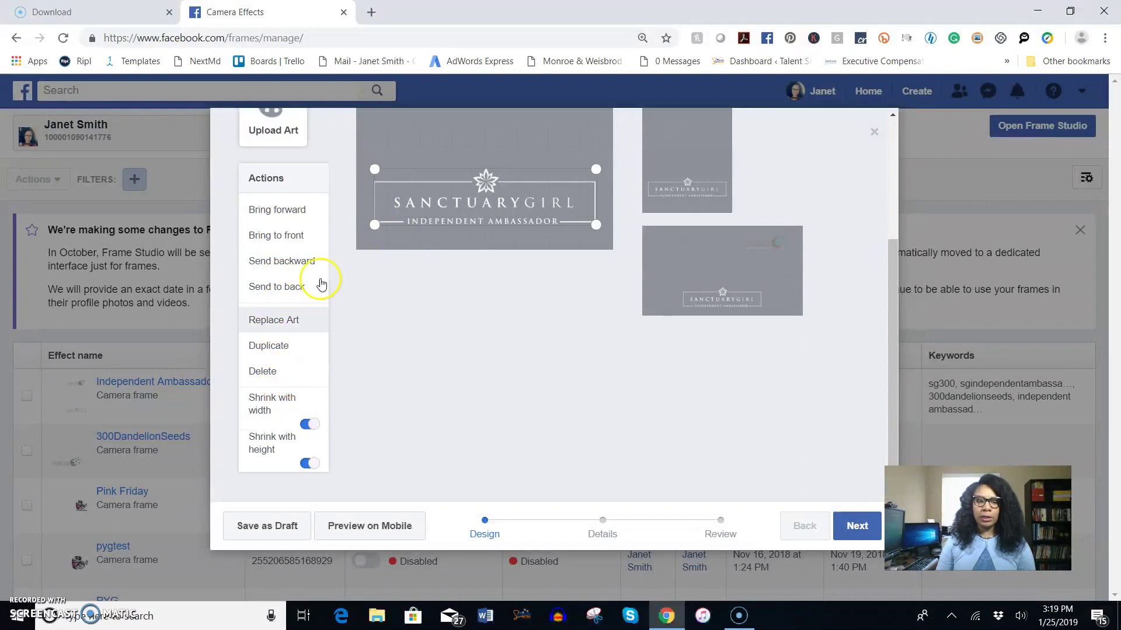
Go to the Details step and enter 'LoGo Art For Business - 300DandelionSeeds' as the Name
left_click(858, 526)
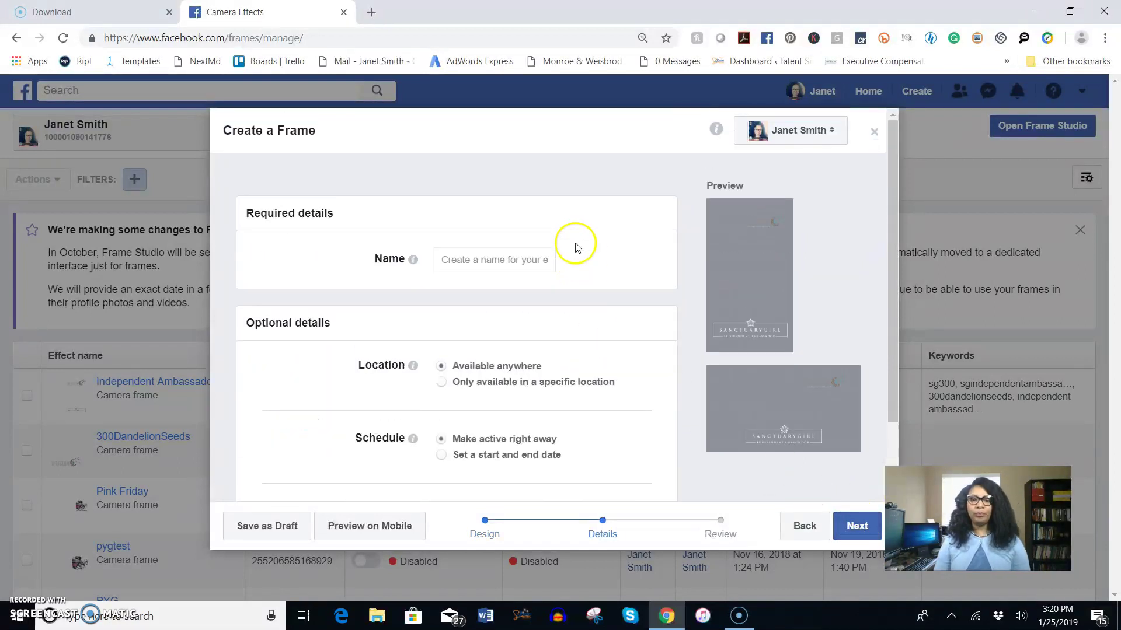
left_click(472, 259)
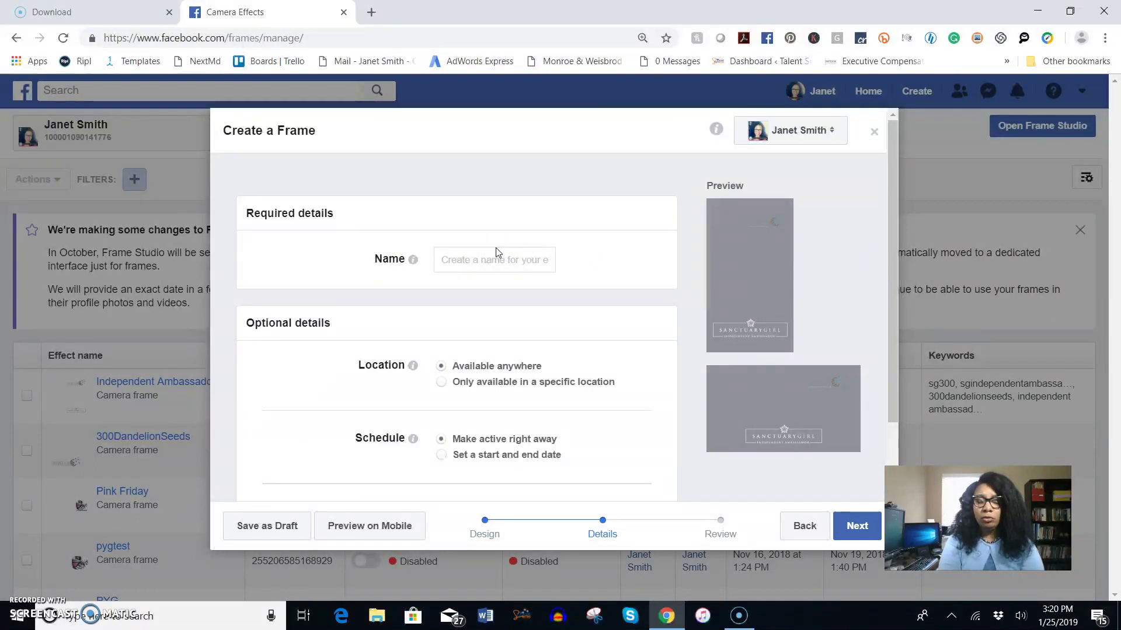
type("Lo")
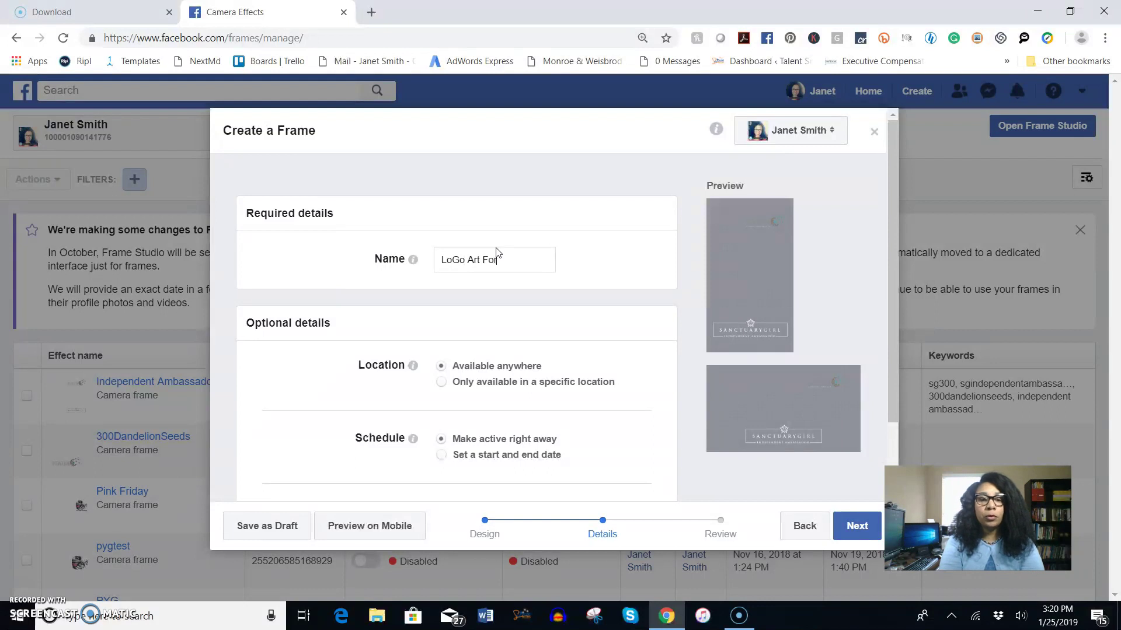
type("Go Art For B")
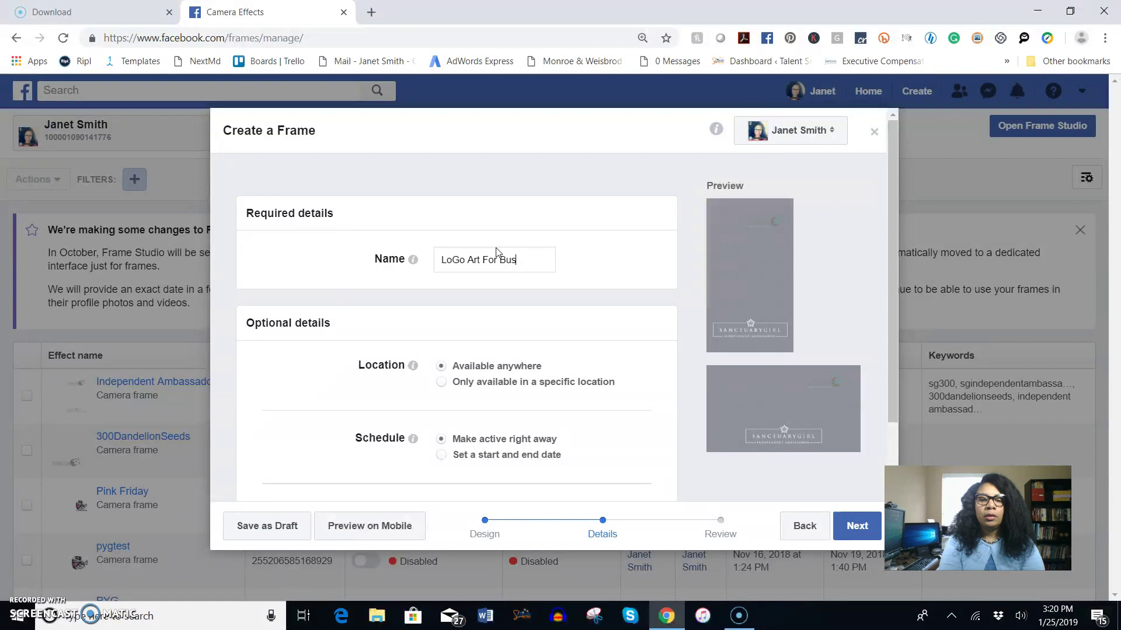
type("u")
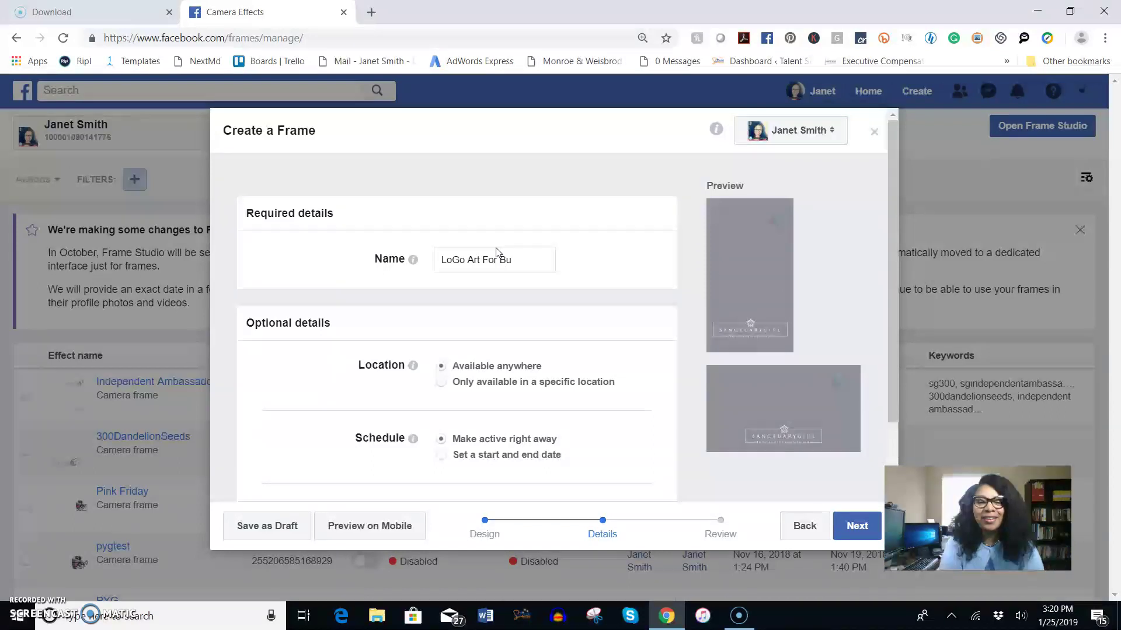
type("siness")
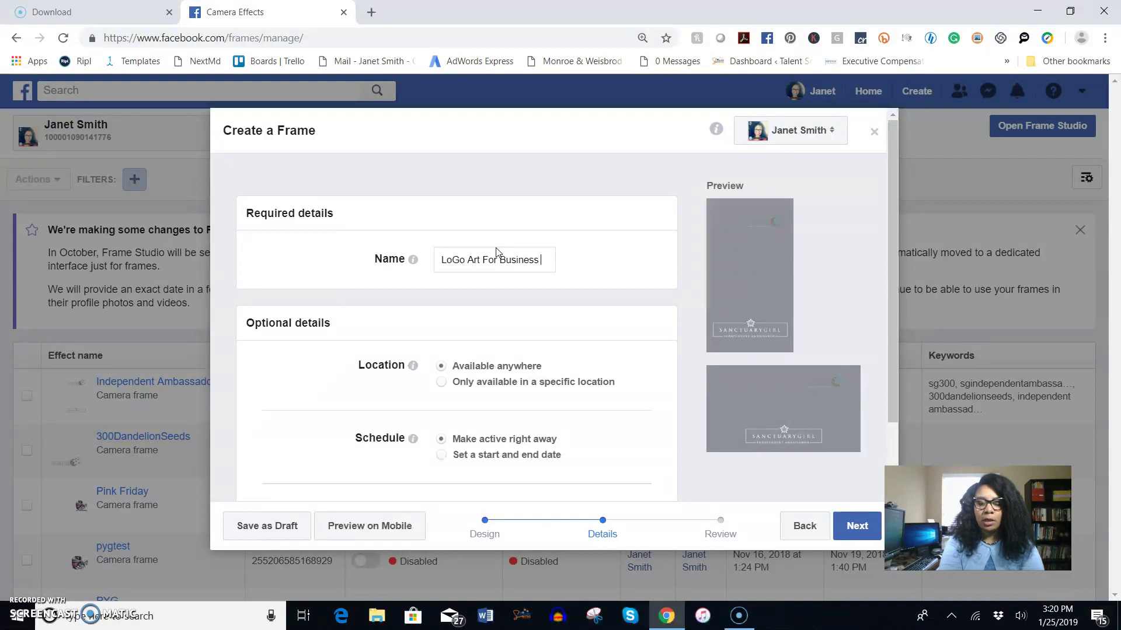
type("-")
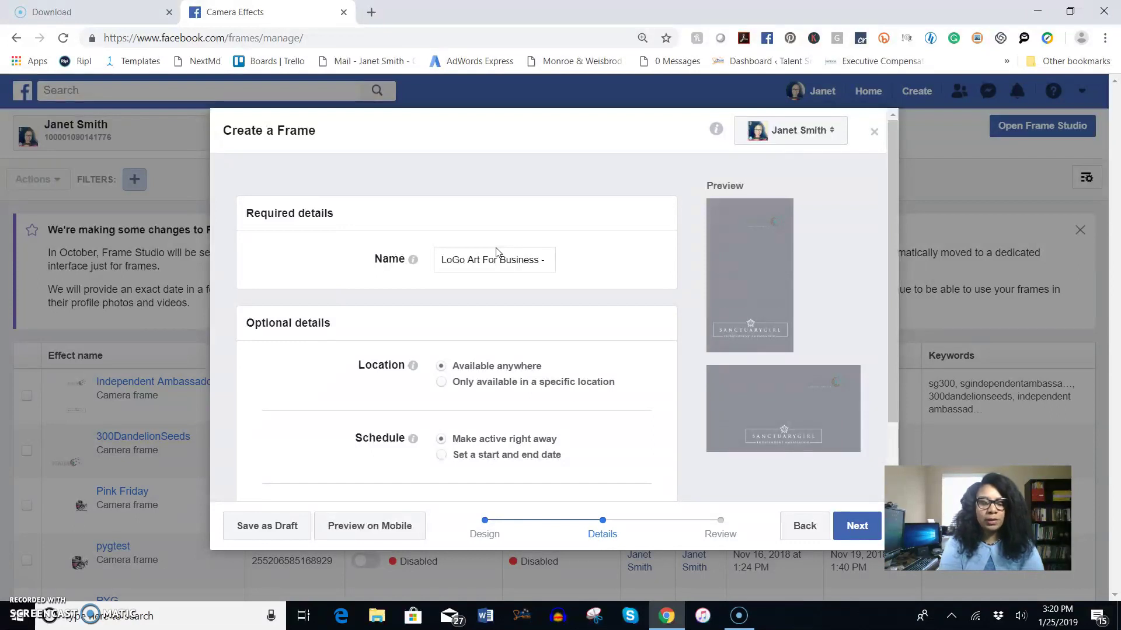
type(" 300Dan")
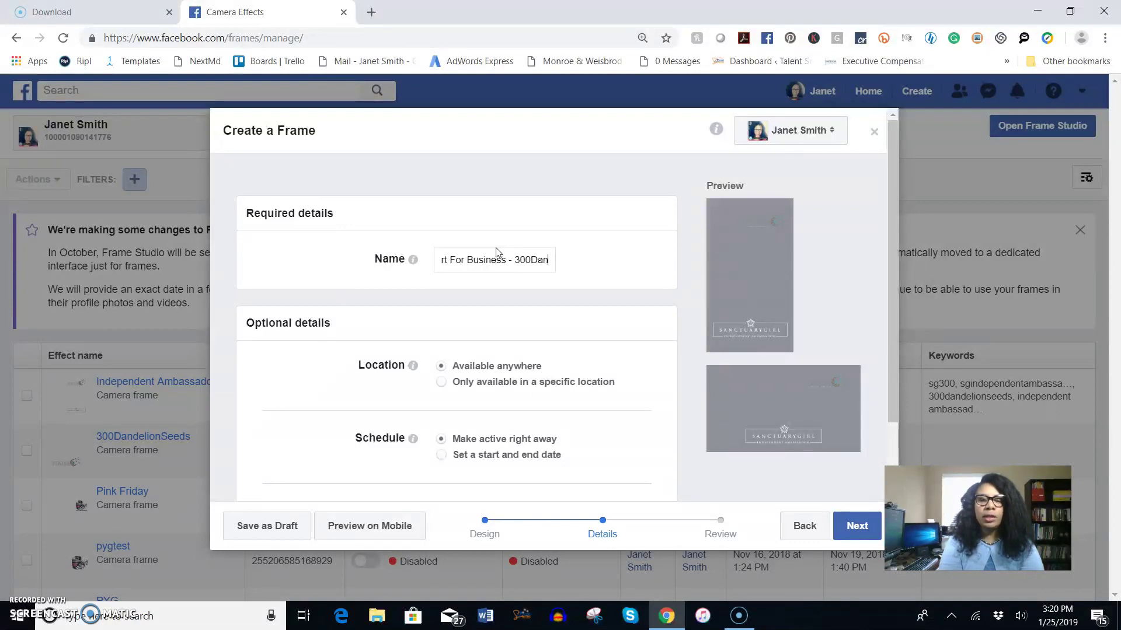
type("delionSeeds")
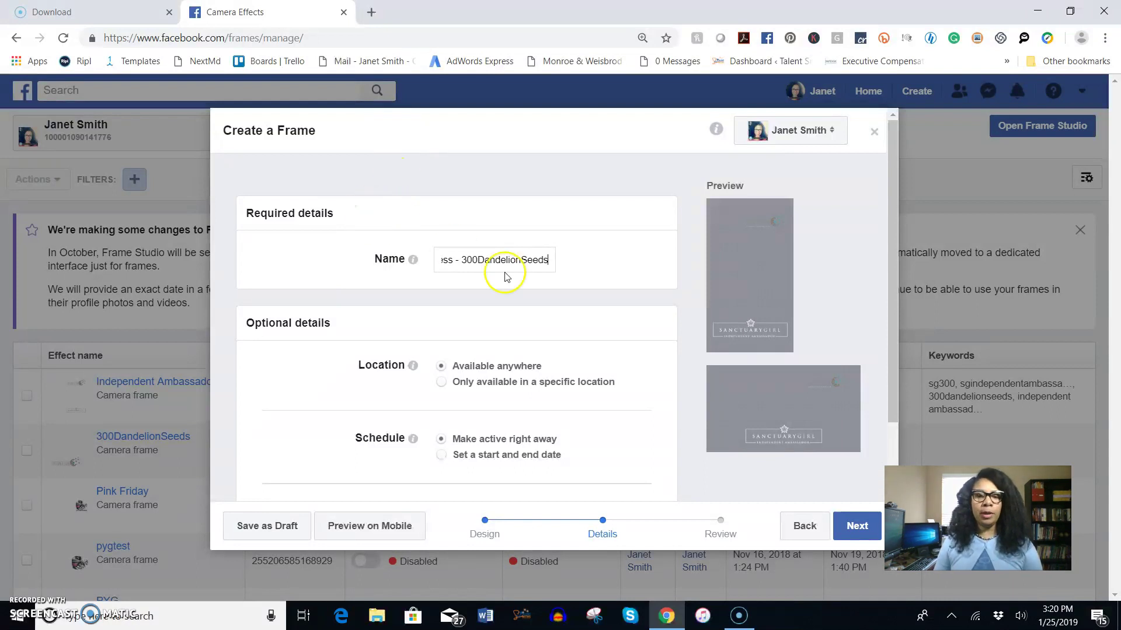
Choose 'Only available in a specific location' and select United States from the location search
left_click(442, 383)
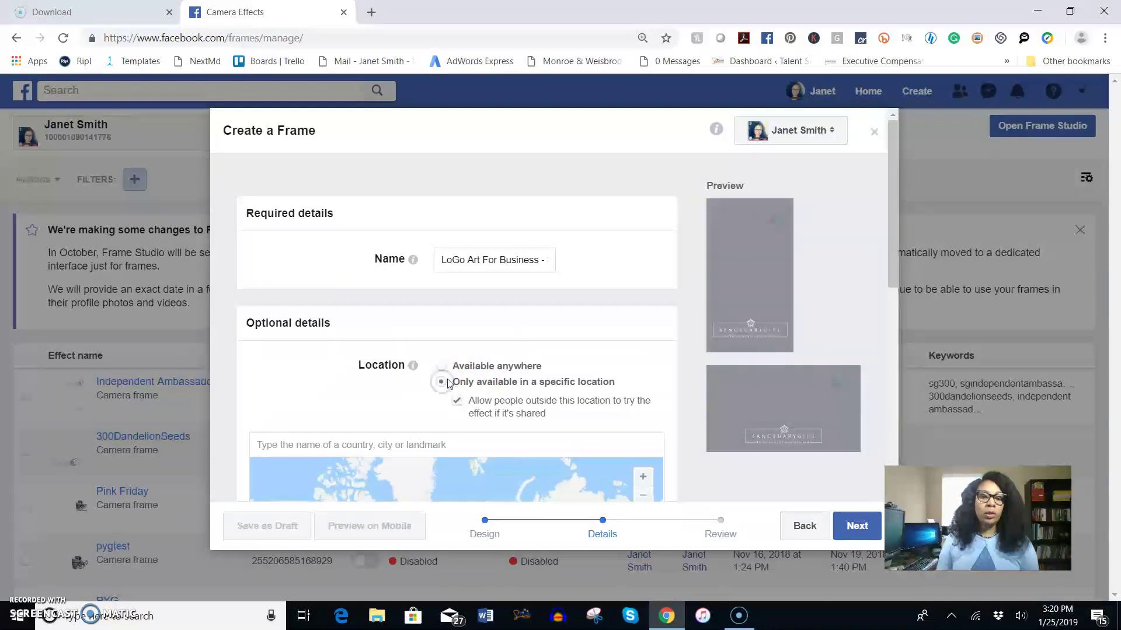
scroll(531, 370, "down", 3)
scroll(532, 369, "down", 3)
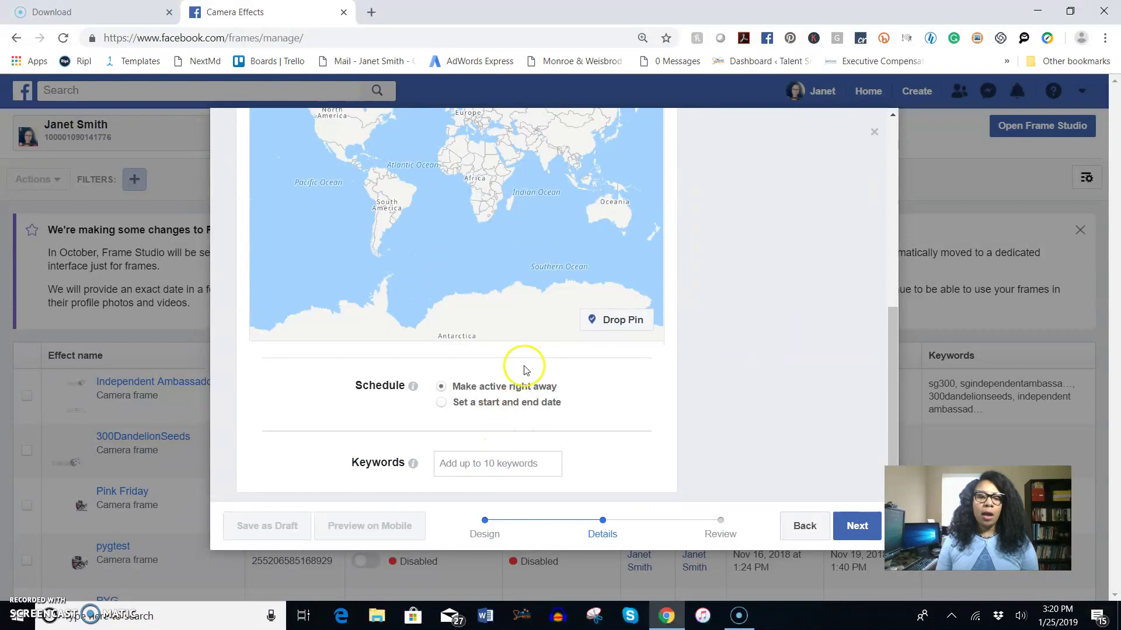
scroll(526, 368, "up", 3)
scroll(525, 368, "down", 4)
scroll(596, 405, "up", 5)
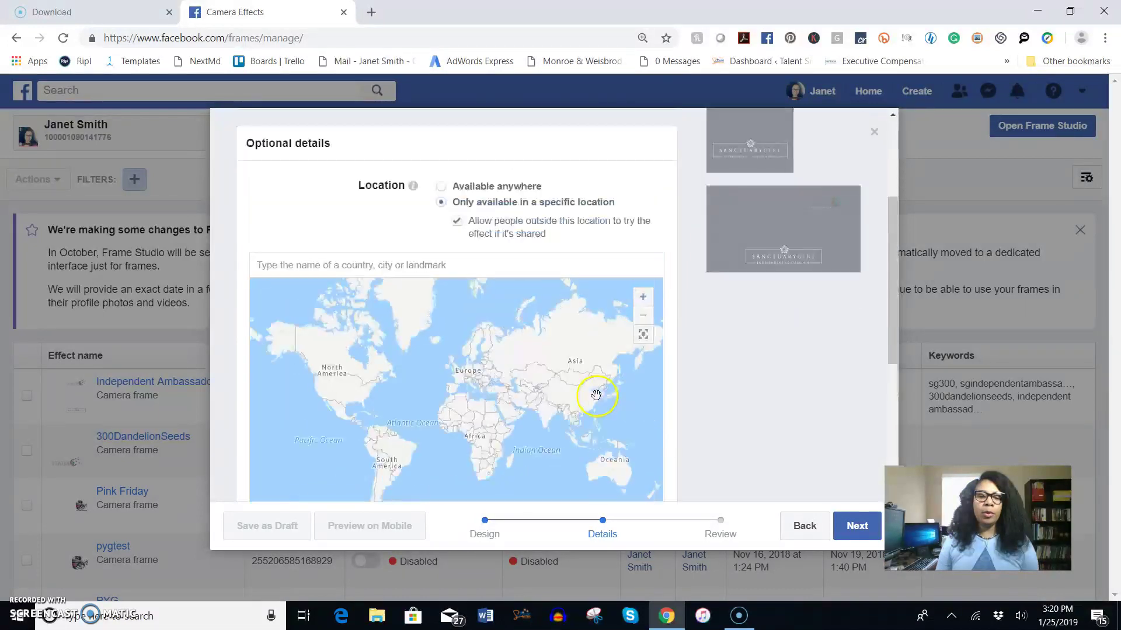
left_click(403, 269)
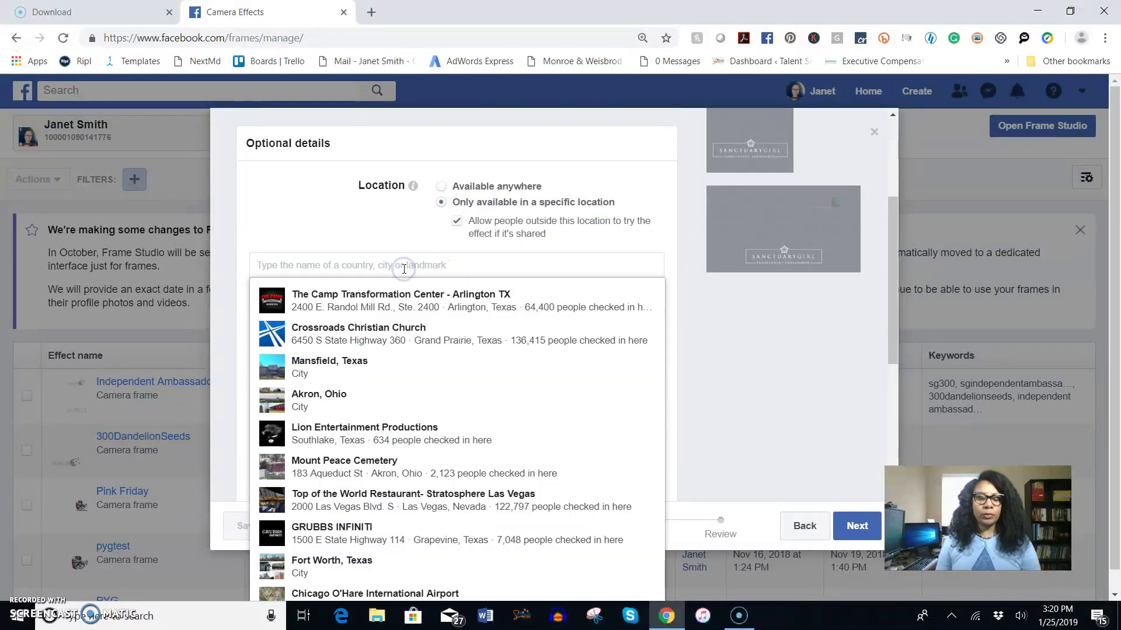
type("u")
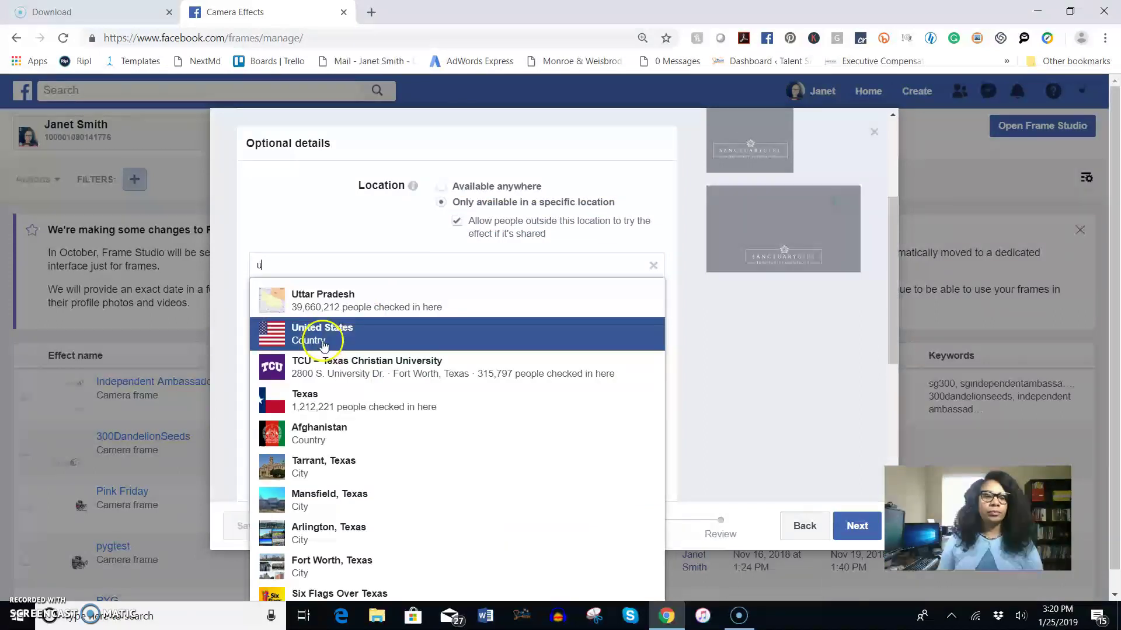
left_click(302, 336)
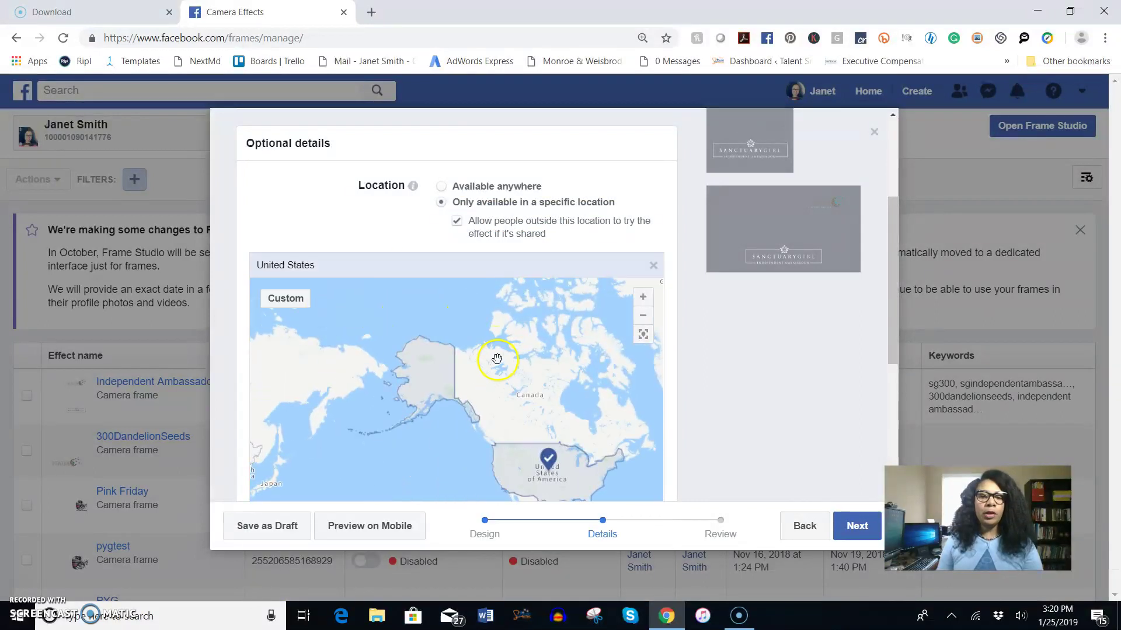
scroll(503, 350, "down", 3)
scroll(761, 392, "down", 1)
scroll(761, 392, "down", 3)
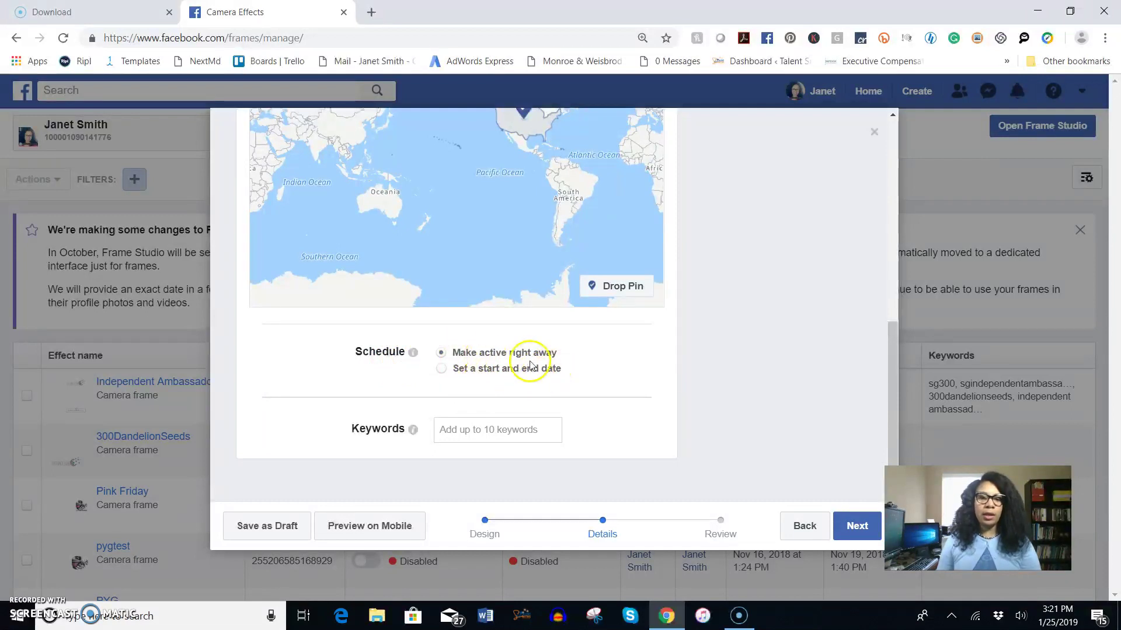
Add keywords 'logo' and '300dandelionseeds', removing the mistaken Lec Logo, and continue to Review
left_click(455, 416)
type("logo")
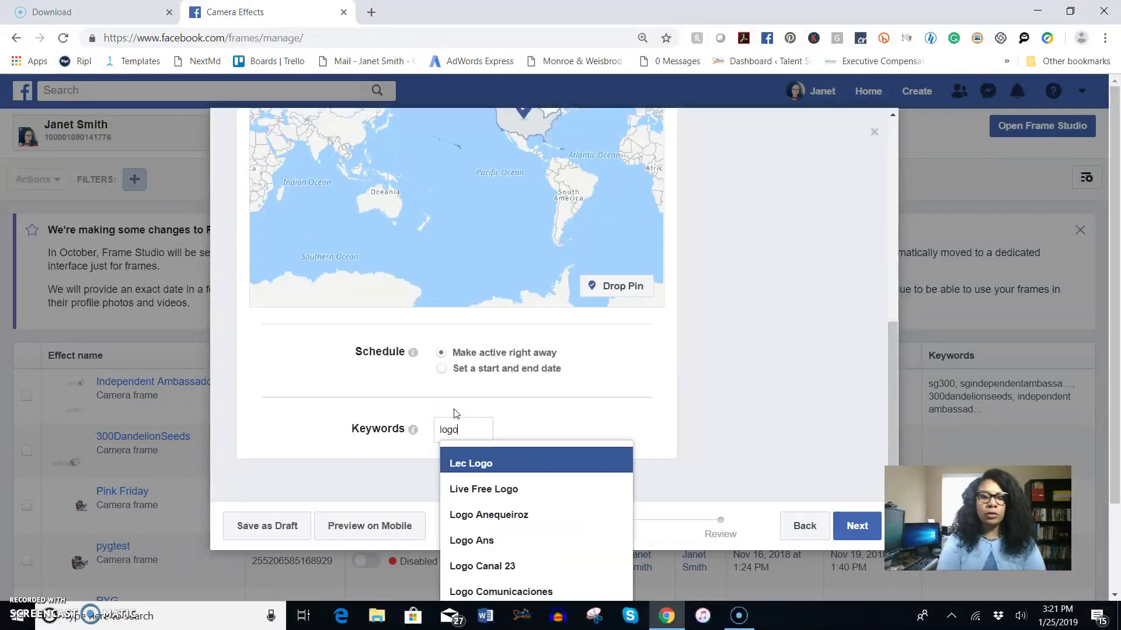
key("Return")
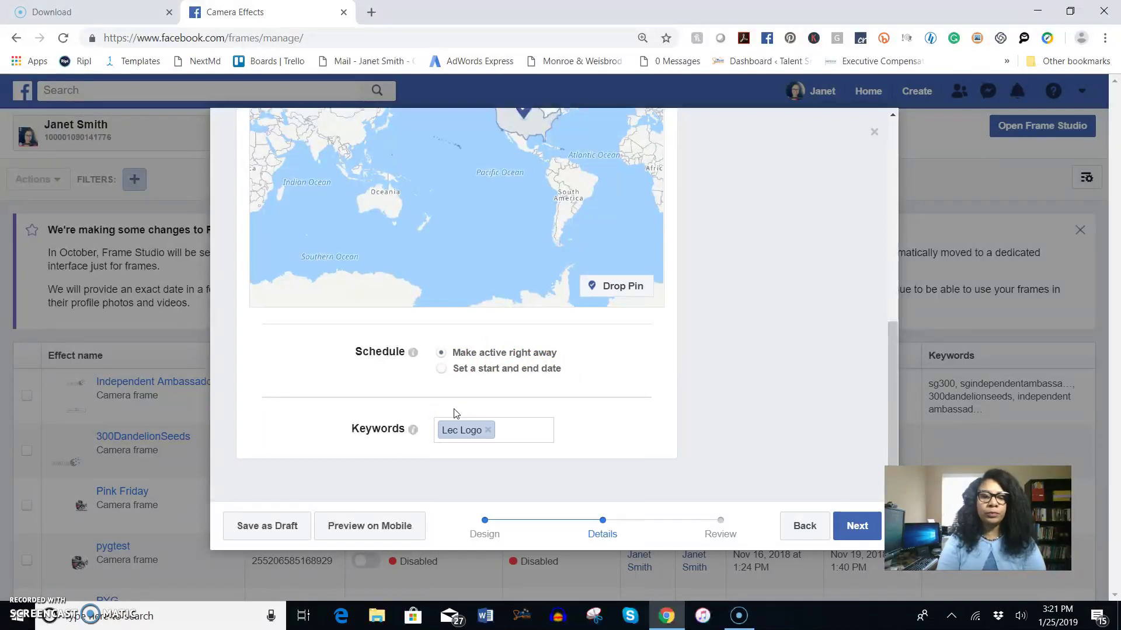
left_click(487, 430)
type("logo")
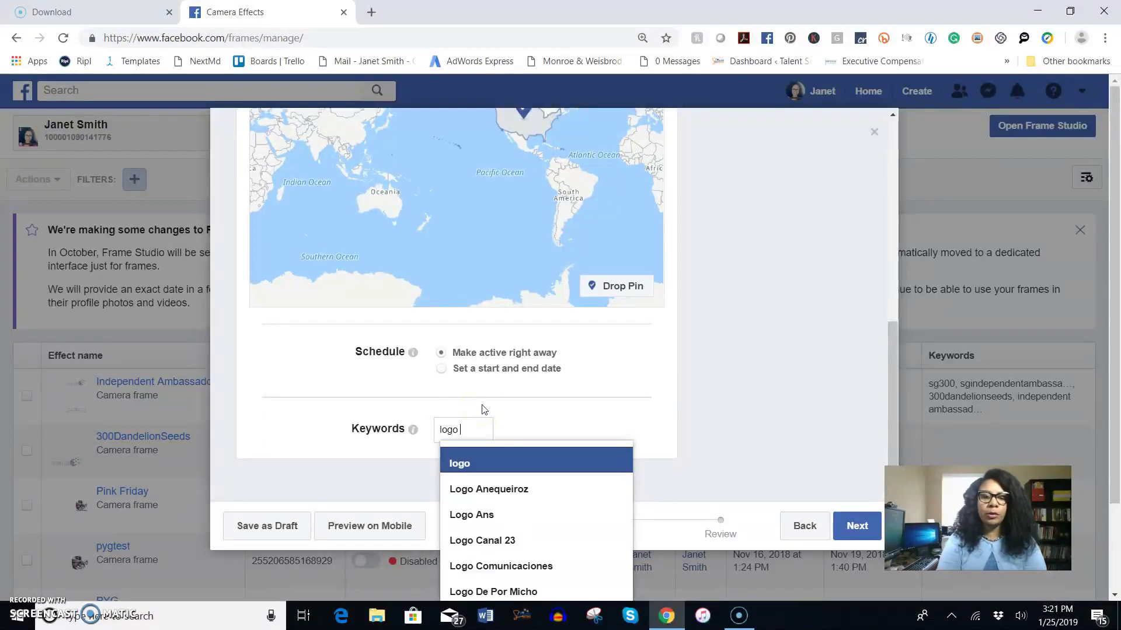
key("Return")
left_click(483, 425)
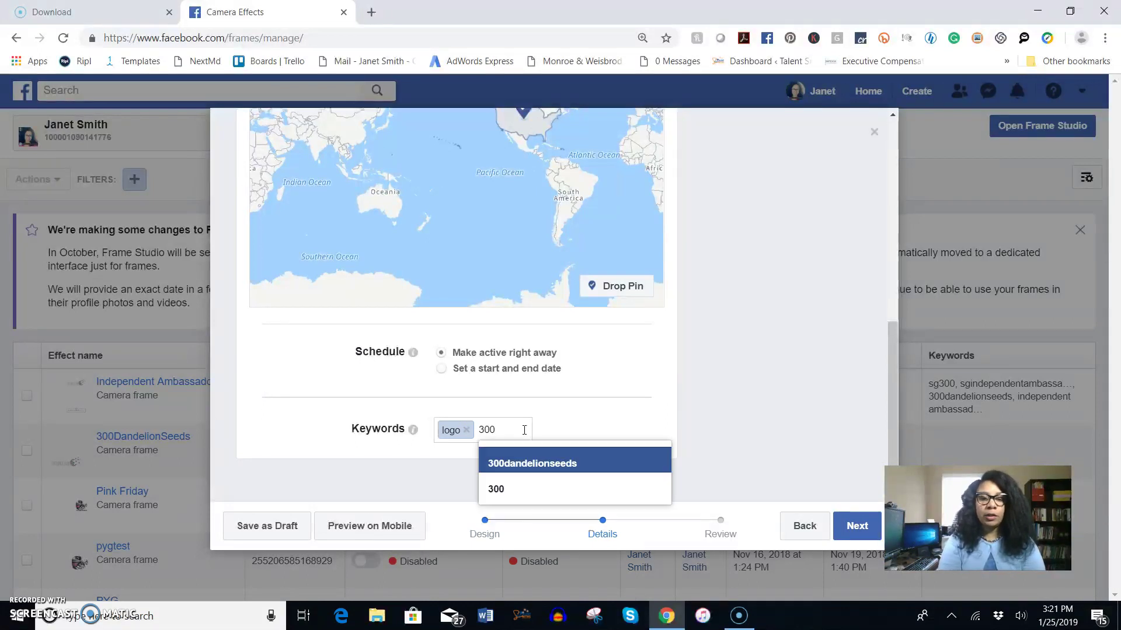
left_click(525, 458)
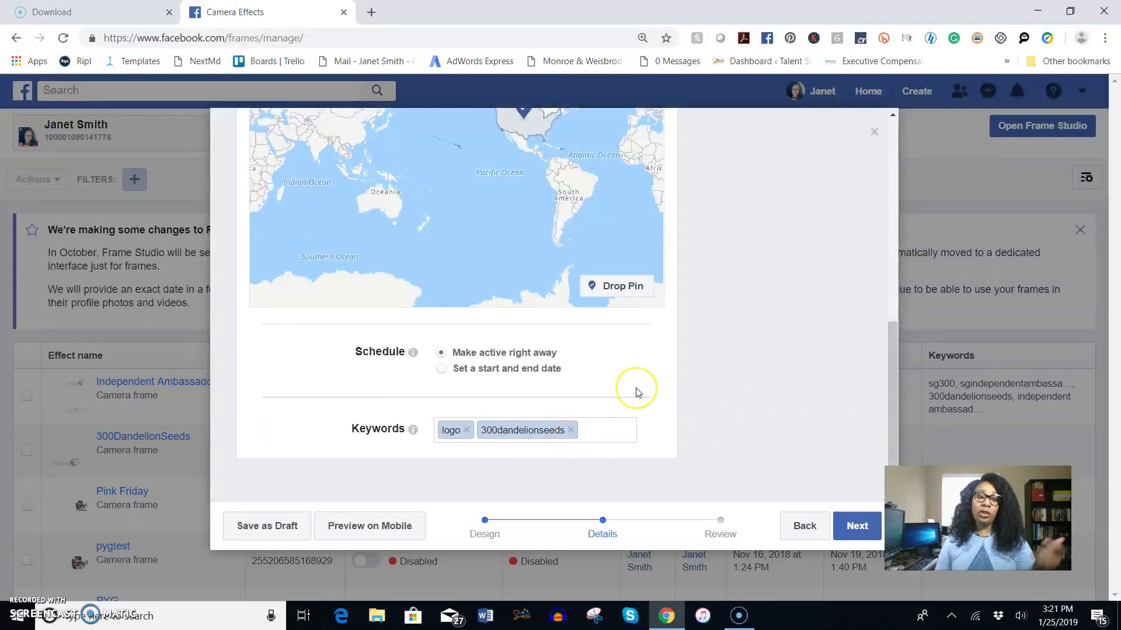
left_click(857, 527)
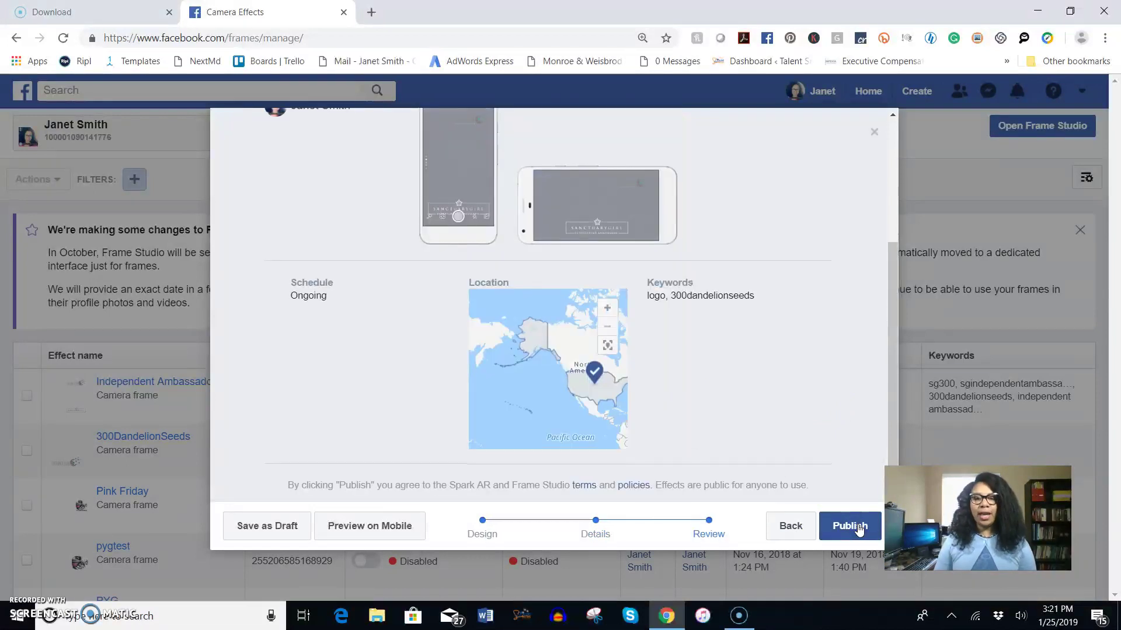
Publish the frame and confirm with OK in the 'Are You Sure?' dialog
scroll(775, 371, "up", 4)
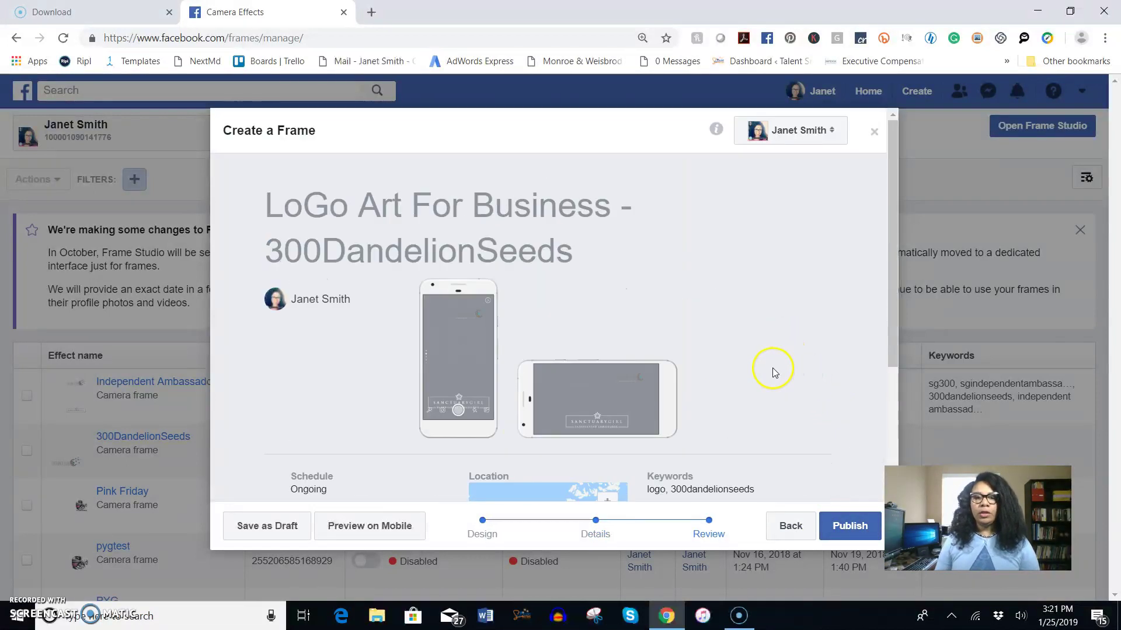
scroll(779, 325, "down", 3)
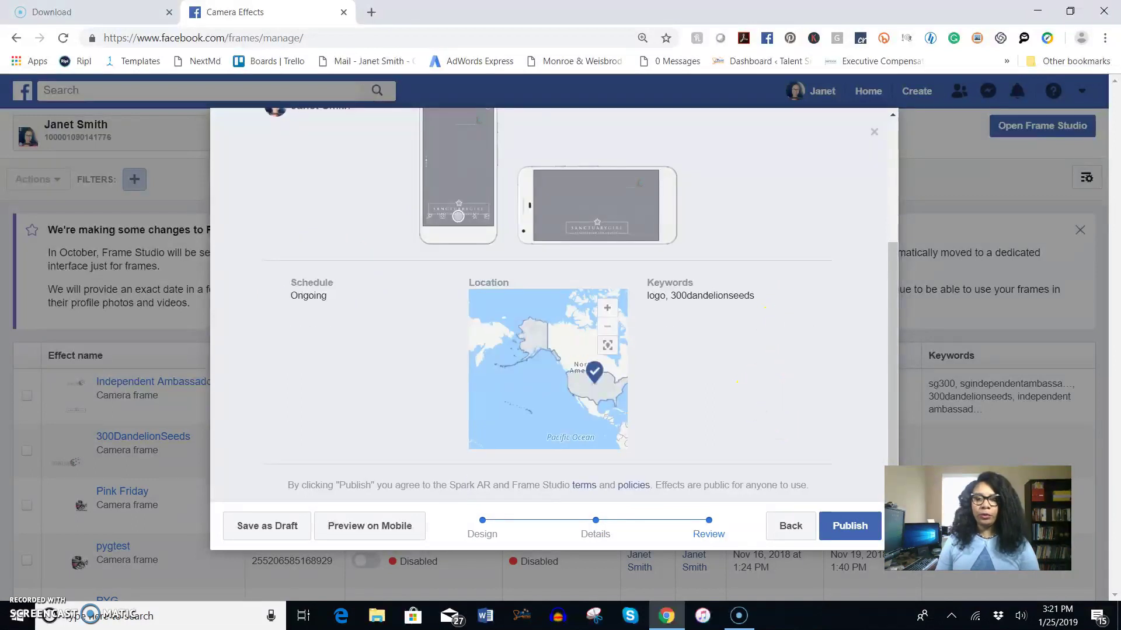
left_click(852, 523)
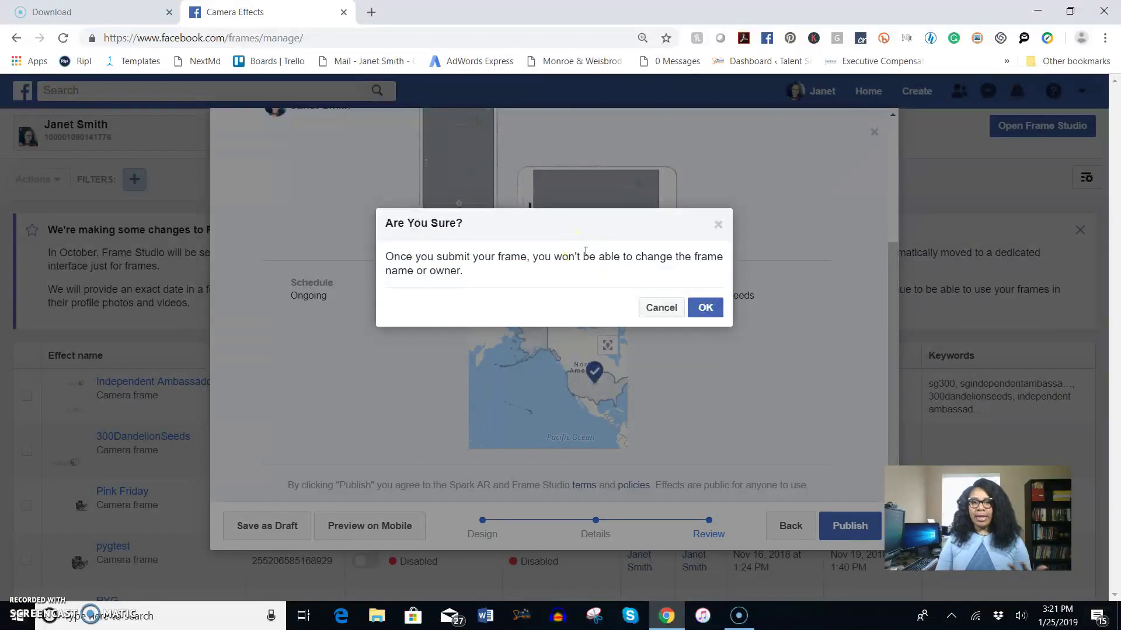
left_click(704, 309)
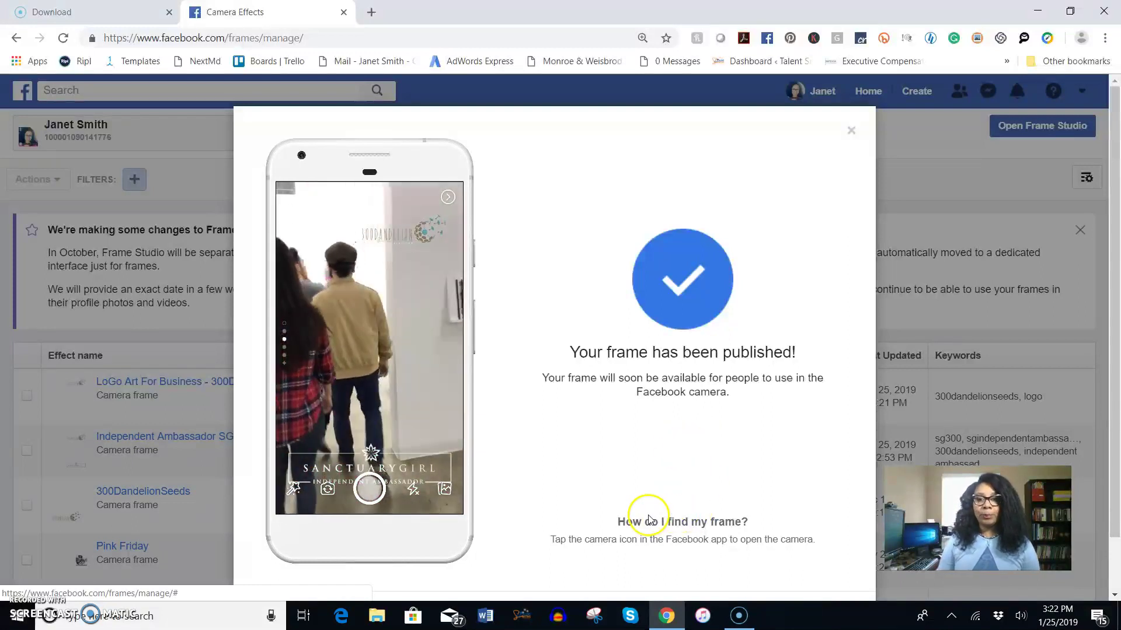
Close the published notice with Done to return to the Manage frames table
scroll(704, 514, "down", 1)
scroll(688, 502, "up", 1)
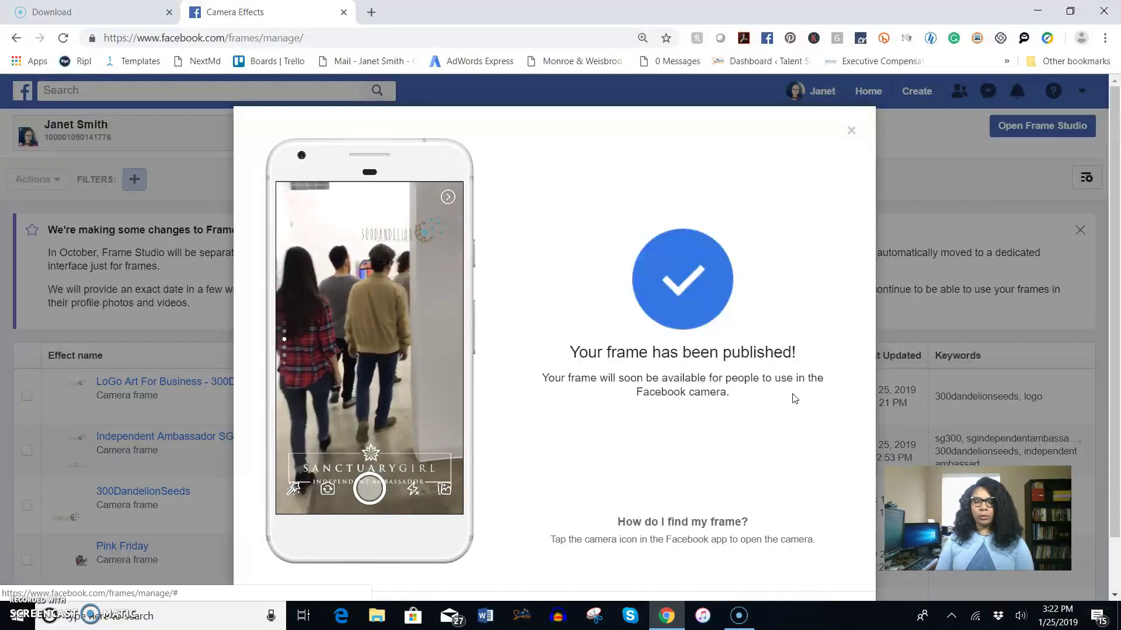
scroll(782, 420, "down", 1)
left_click(847, 551)
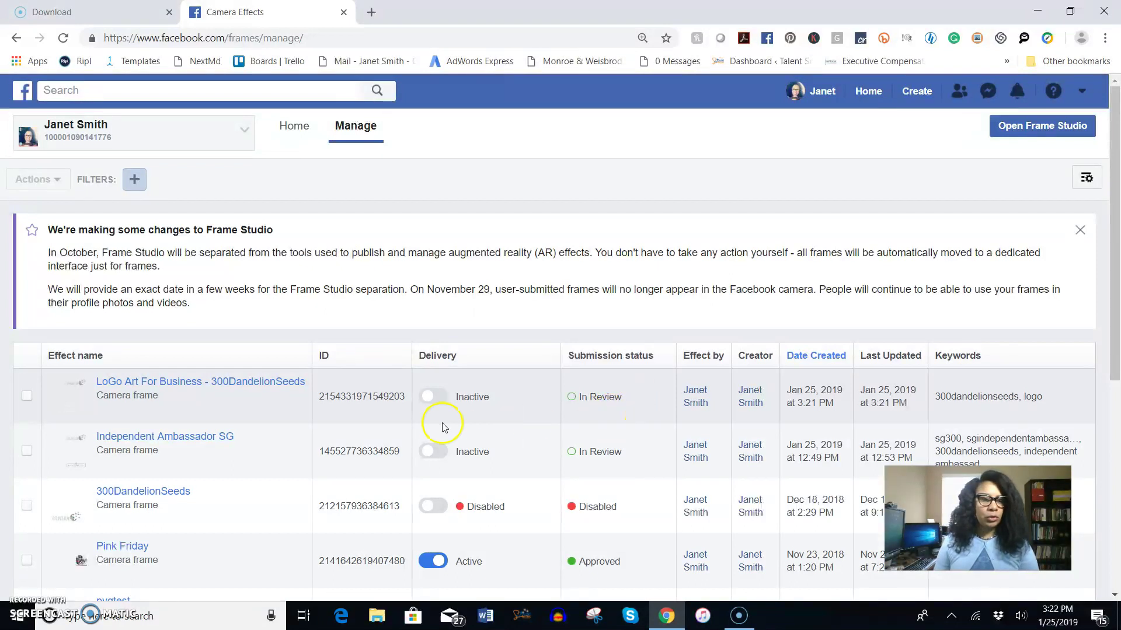
In a new browser tab, go to Facebook and switch to the 300DandelionSeeds page
left_click(386, 13)
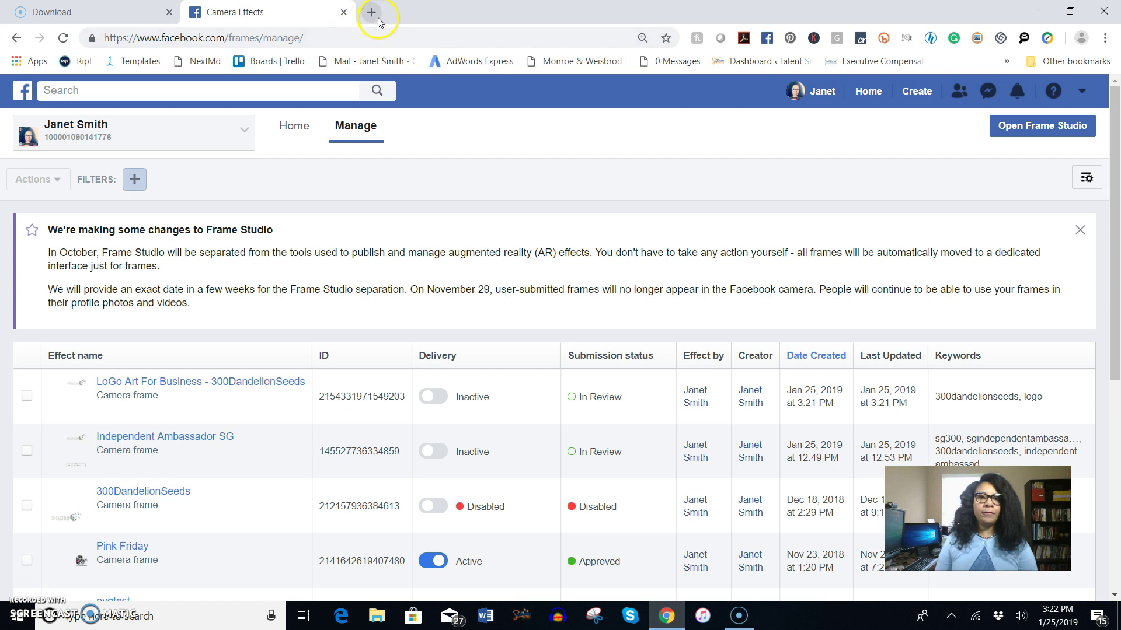
left_click(370, 12)
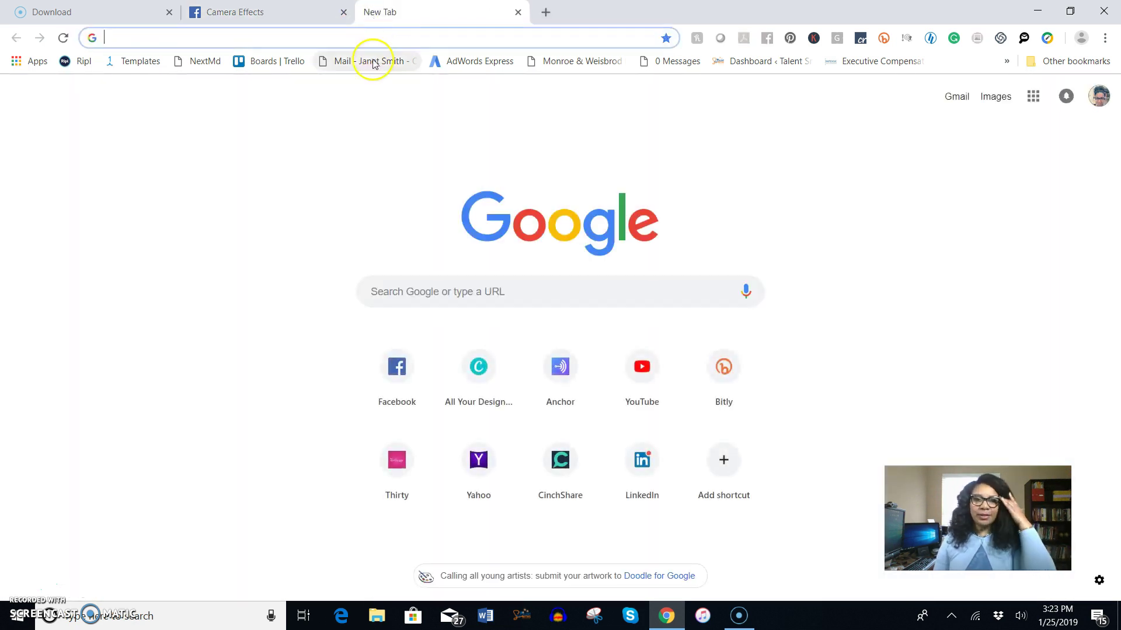
left_click(399, 365)
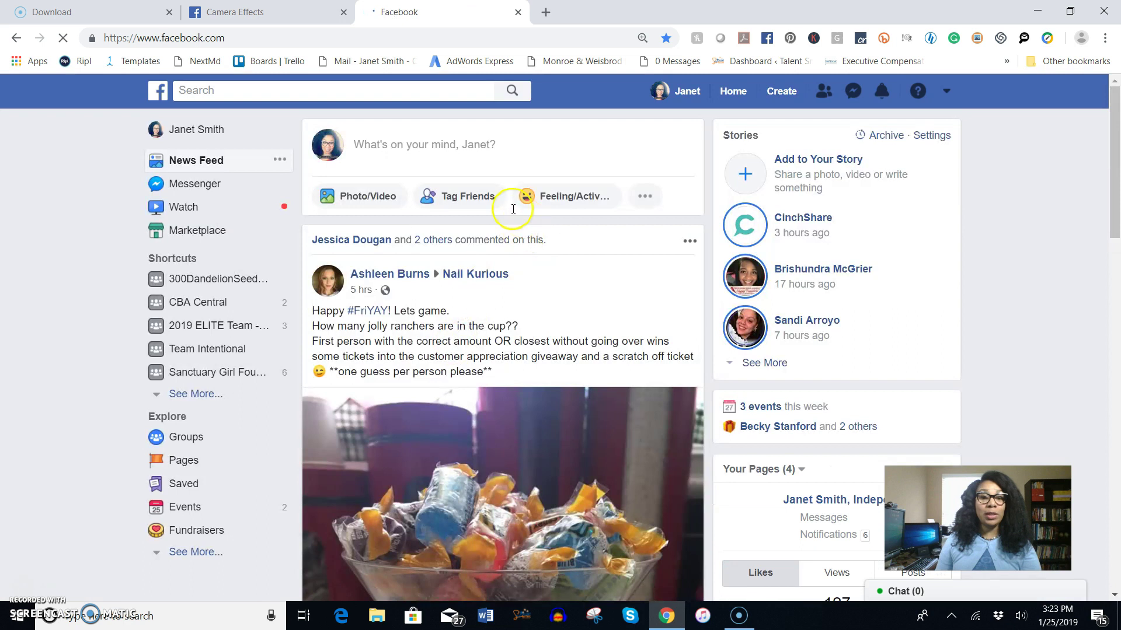
left_click(946, 90)
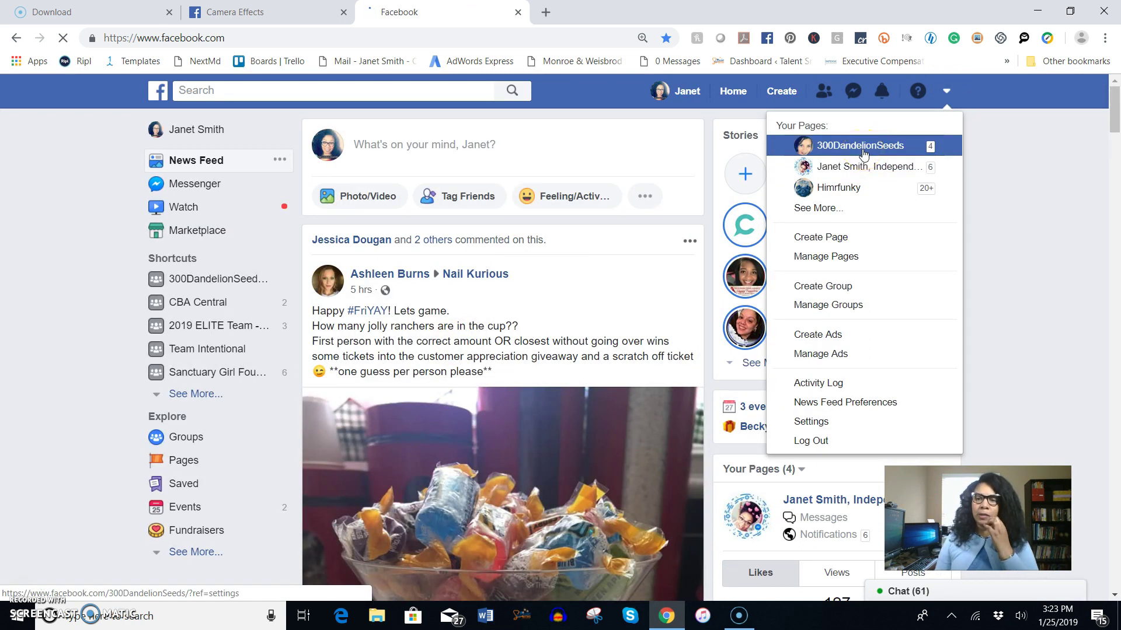
left_click(863, 151)
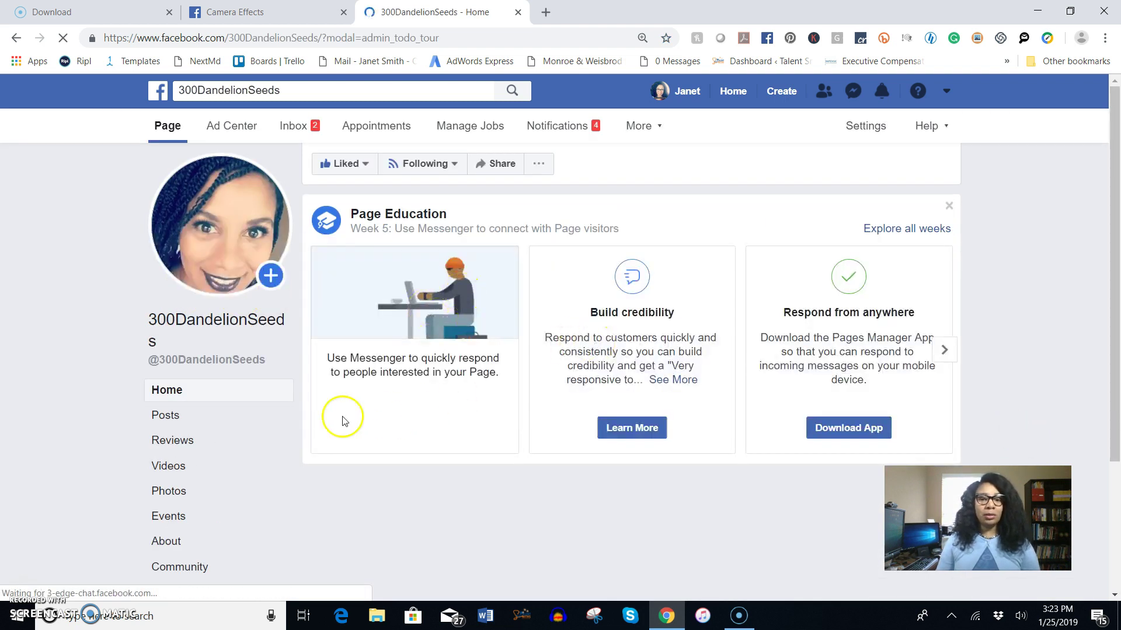
Choose Live in the 300DandelionSeeds page's Create Post composer
scroll(488, 351, "down", 1)
scroll(489, 351, "down", 4)
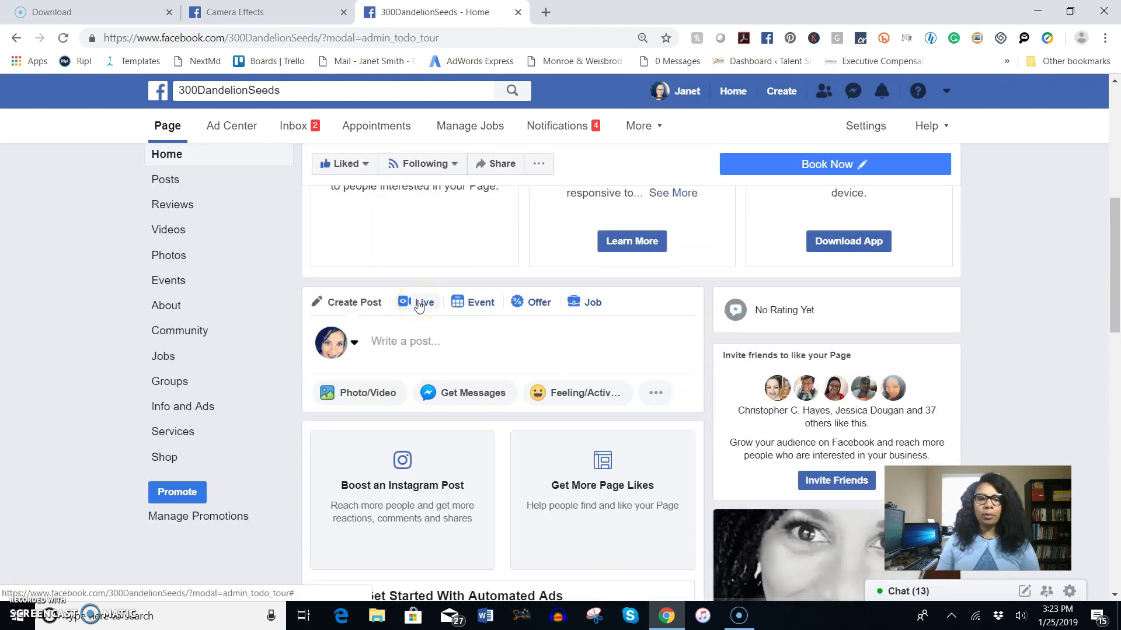
left_click(419, 303)
left_click(472, 307)
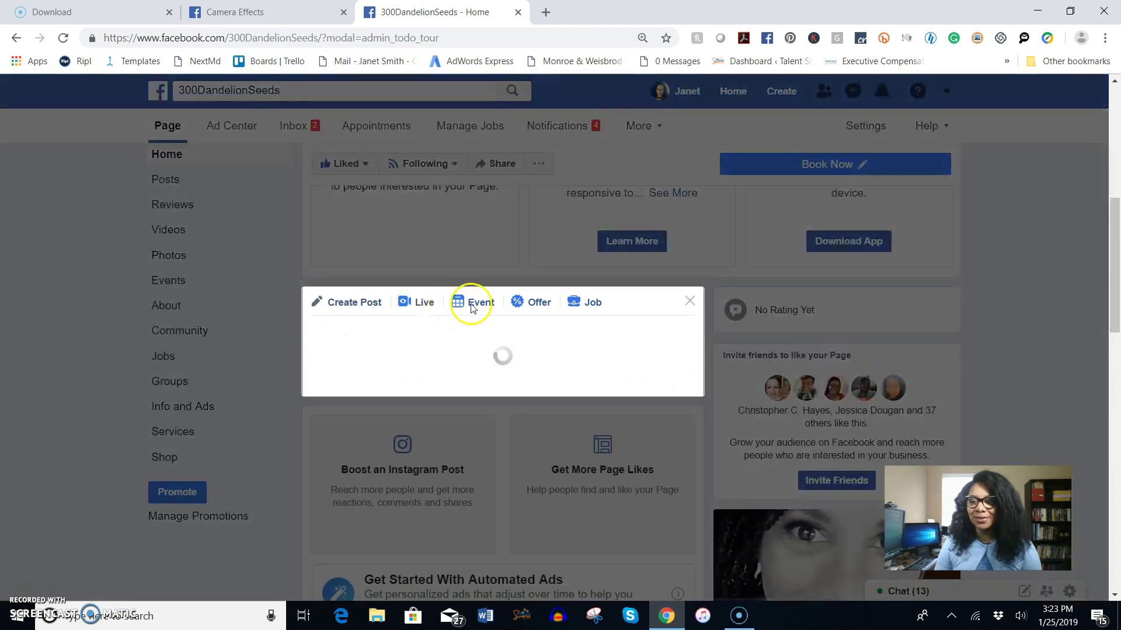